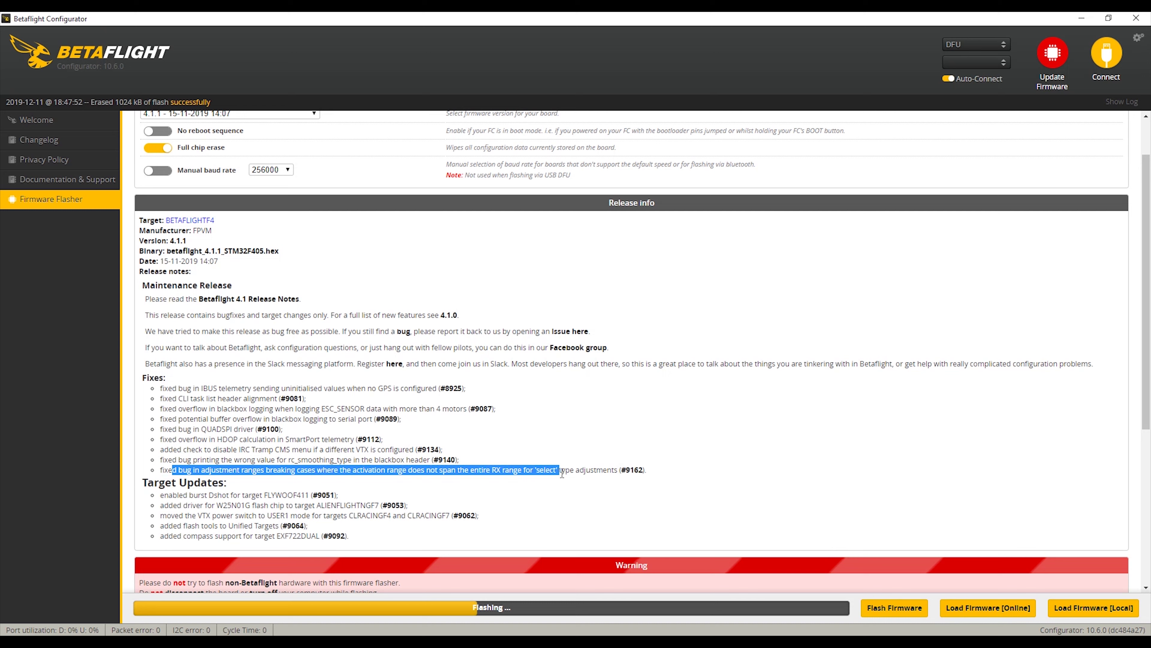
Step: Connect to the freshly flashed flight controller and apply the custom defaults for the board
left_click(583, 476)
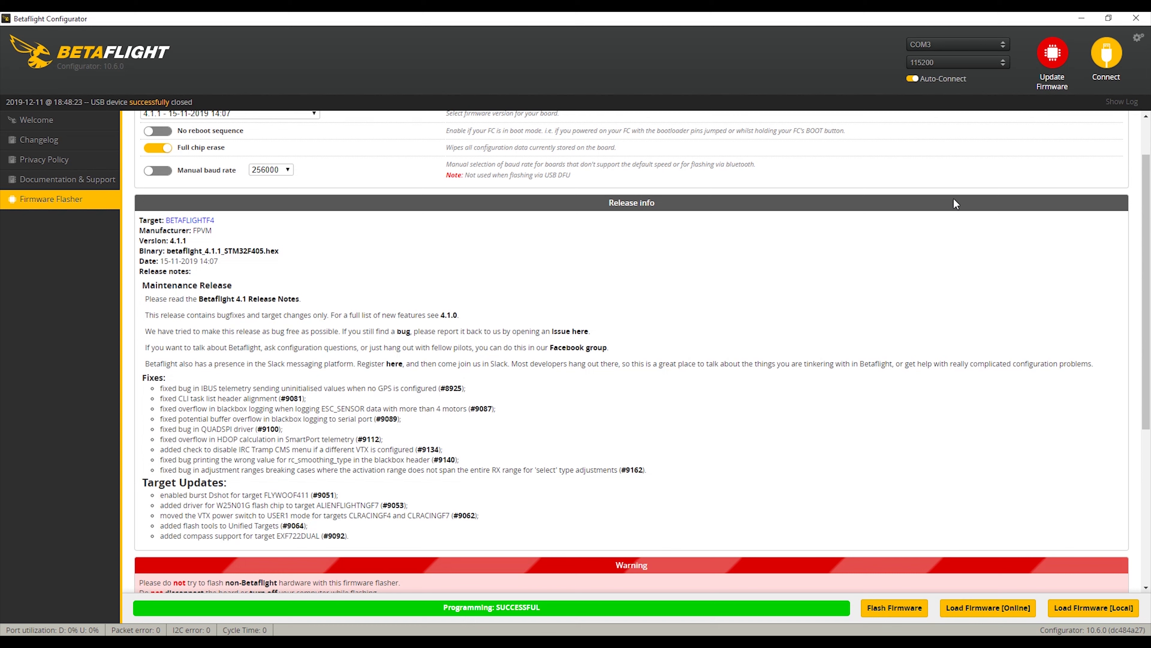
left_click(1105, 57)
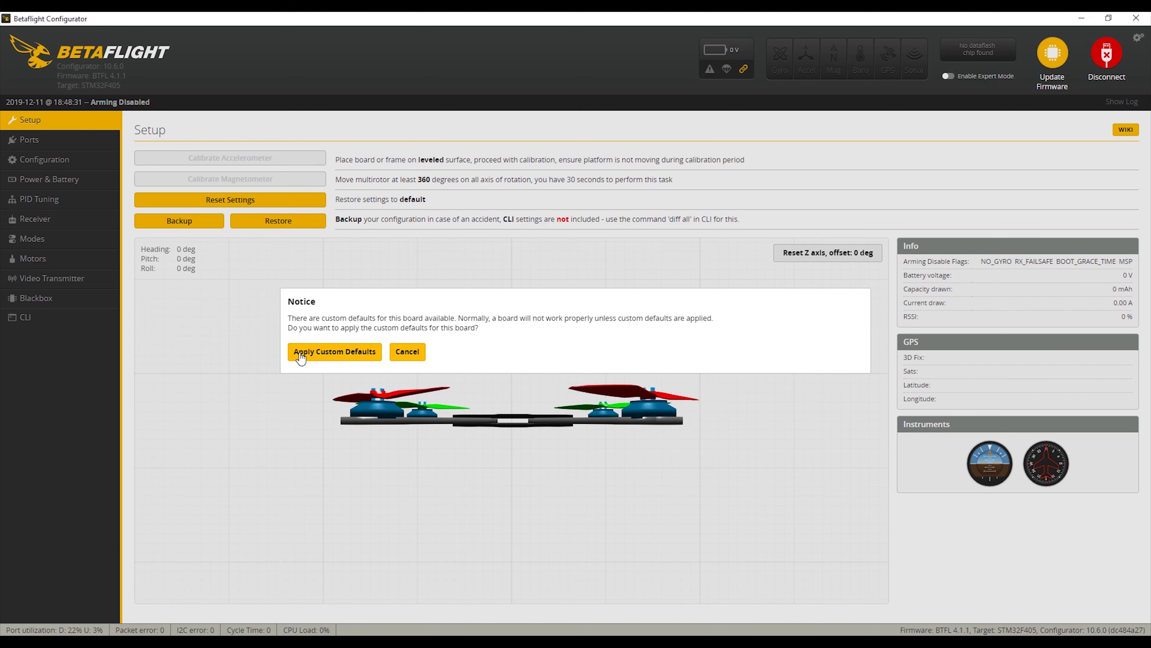
left_click(330, 354)
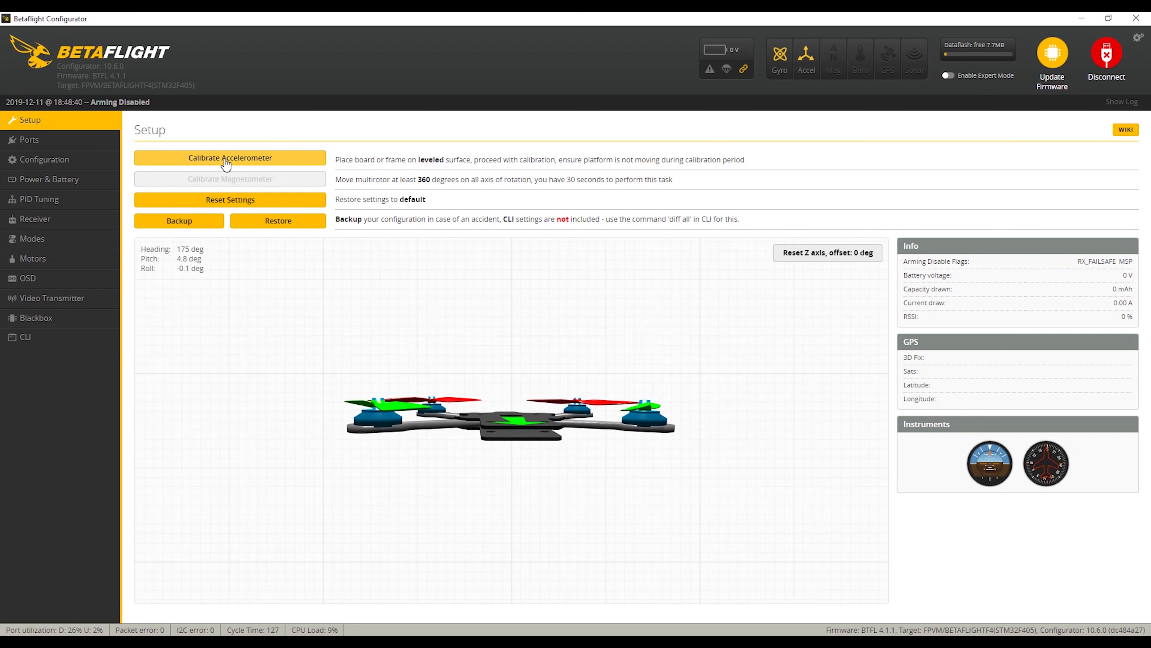
Step: Calibrate the accelerometer and reset the Z axis of the model preview
left_click(249, 163)
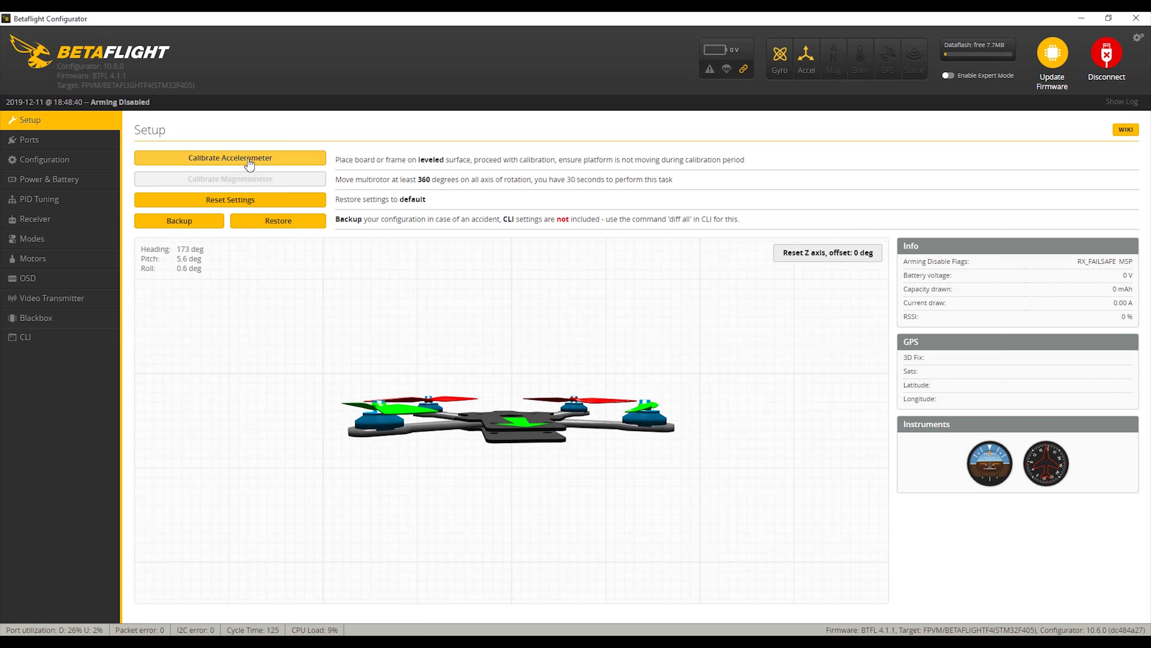
left_click_drag(406, 159, 524, 163)
left_click(526, 162)
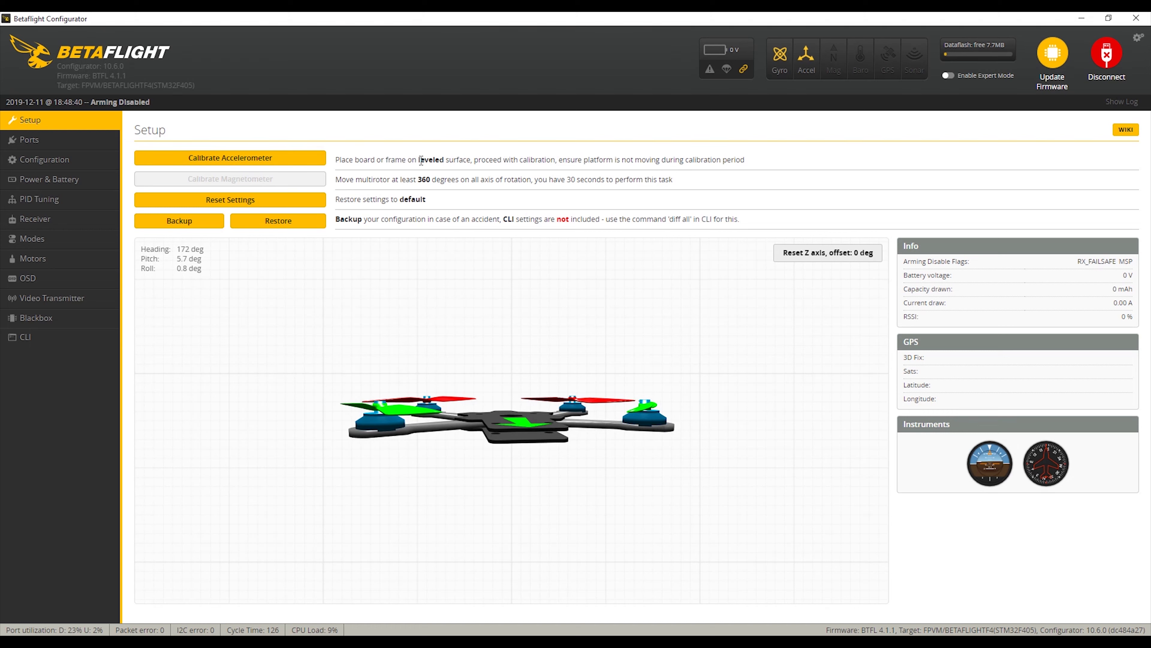
left_click(272, 158)
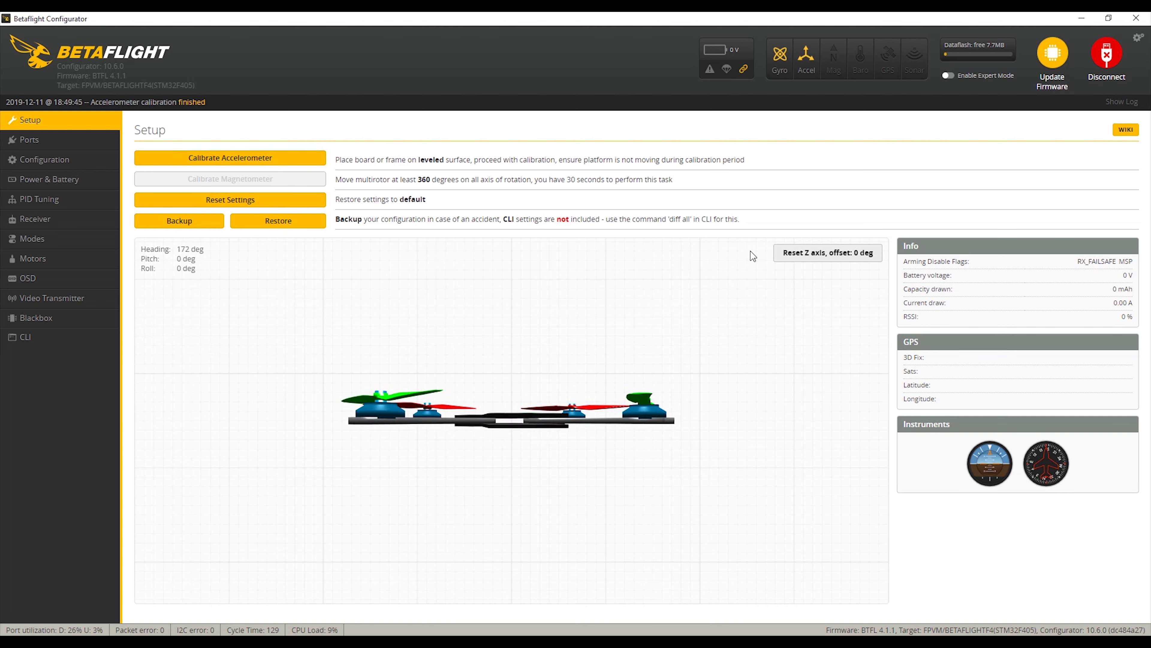
left_click(791, 254)
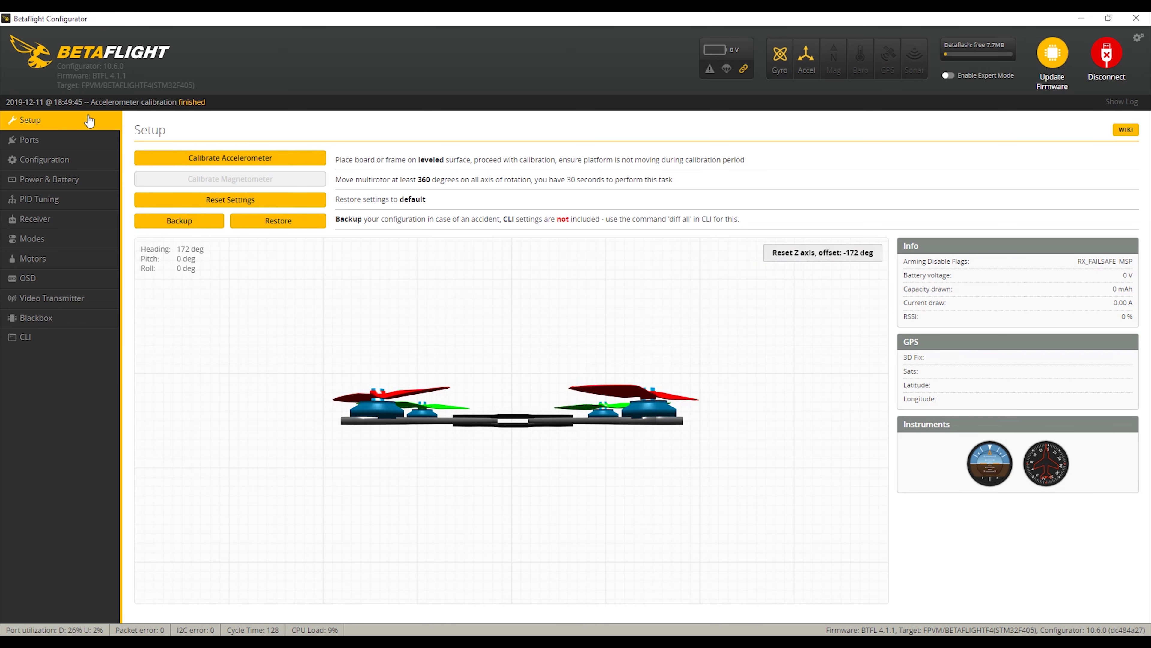
Step: In the ports configuration, set the UART1 peripheral to VTX (IRC Tramp)
left_click(30, 142)
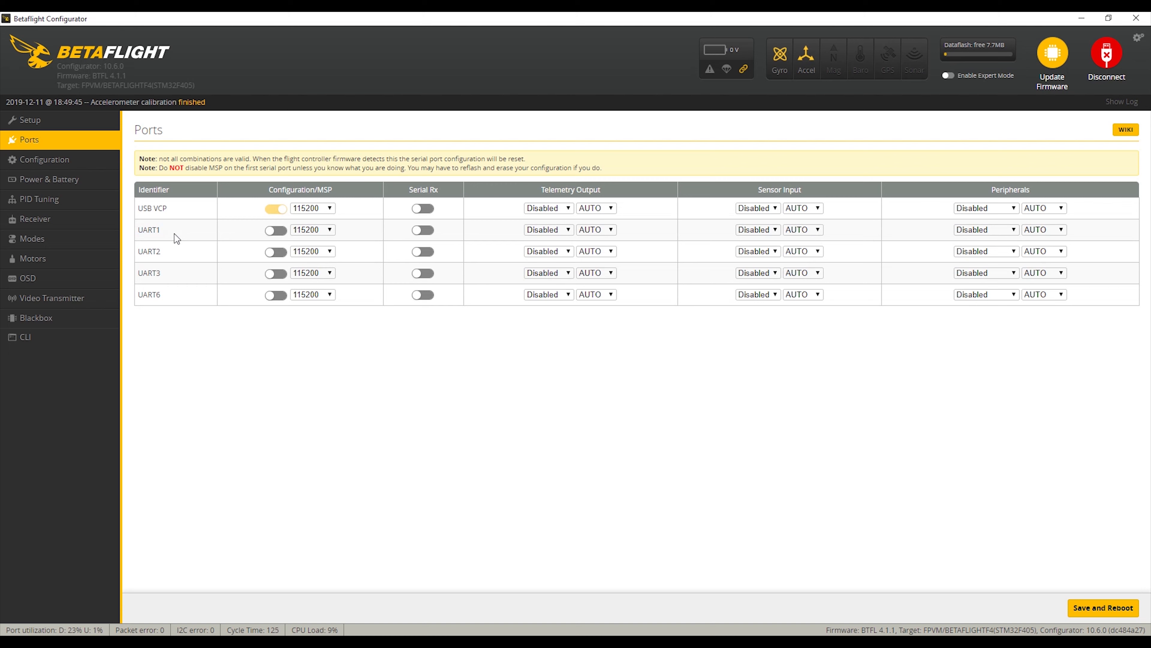
left_click(972, 230)
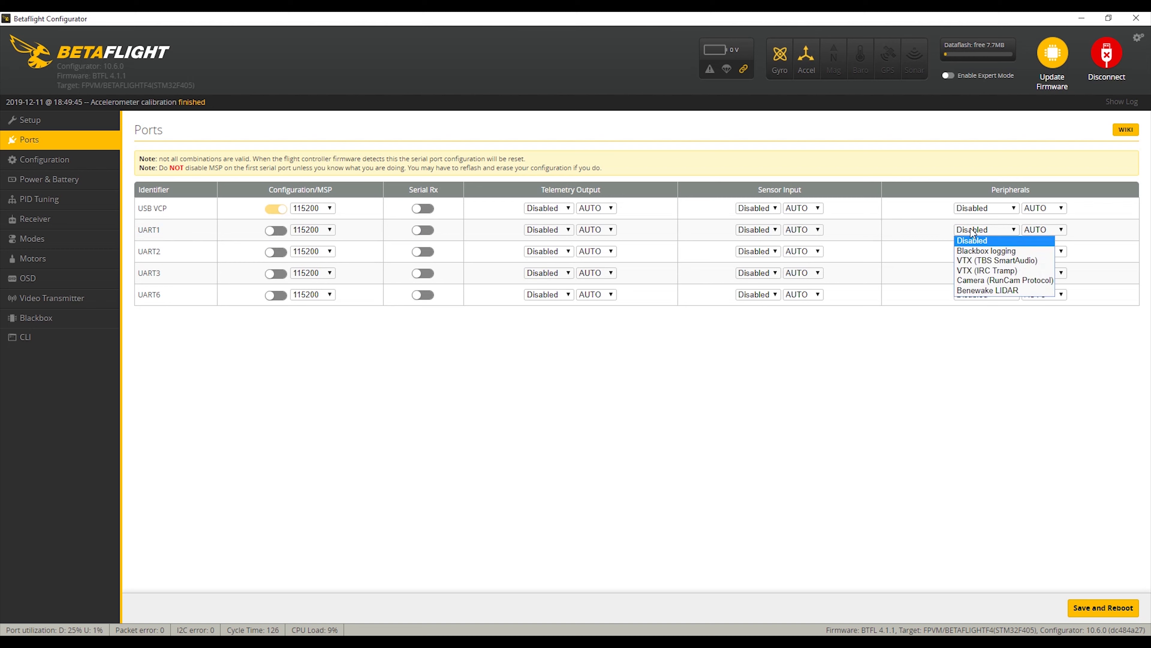
left_click(987, 271)
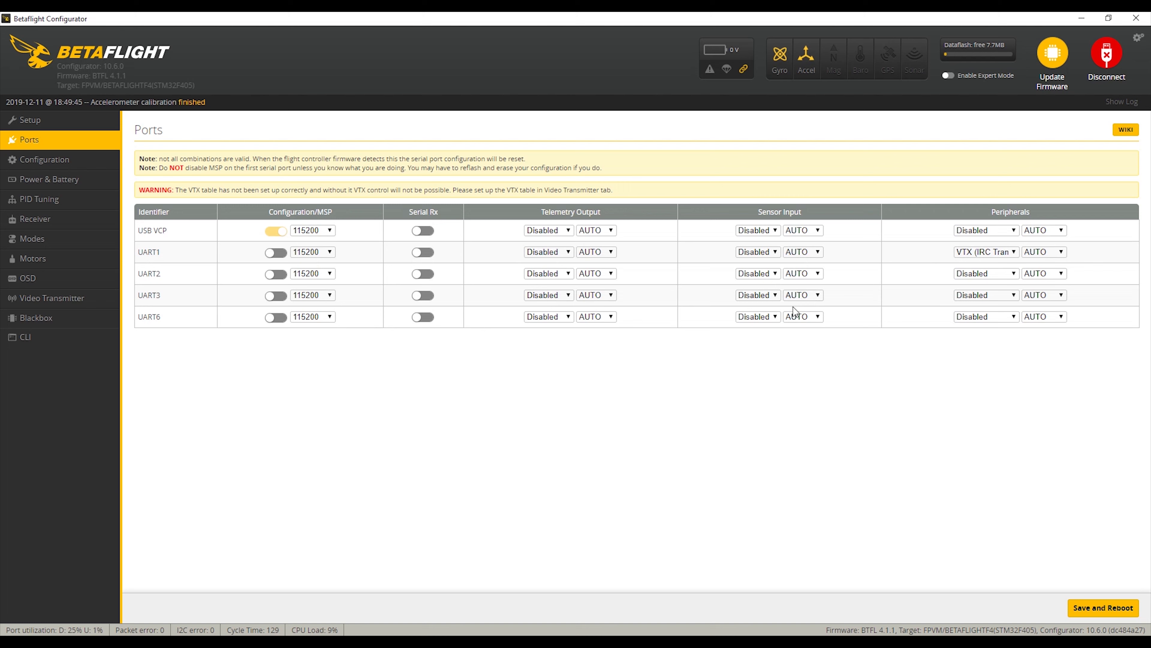
Step: Enable Serial Rx on UART2 and SmartPort telemetry output on UART3, saving the port settings with a reboot
left_click(429, 278)
left_click(545, 295)
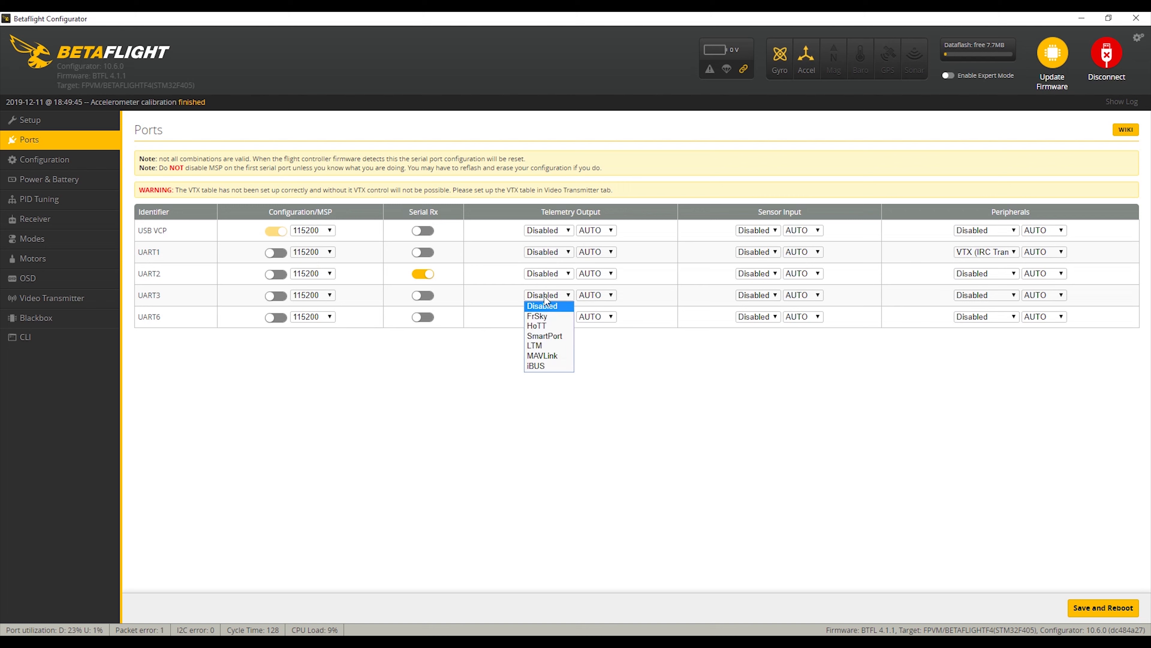
left_click(557, 338)
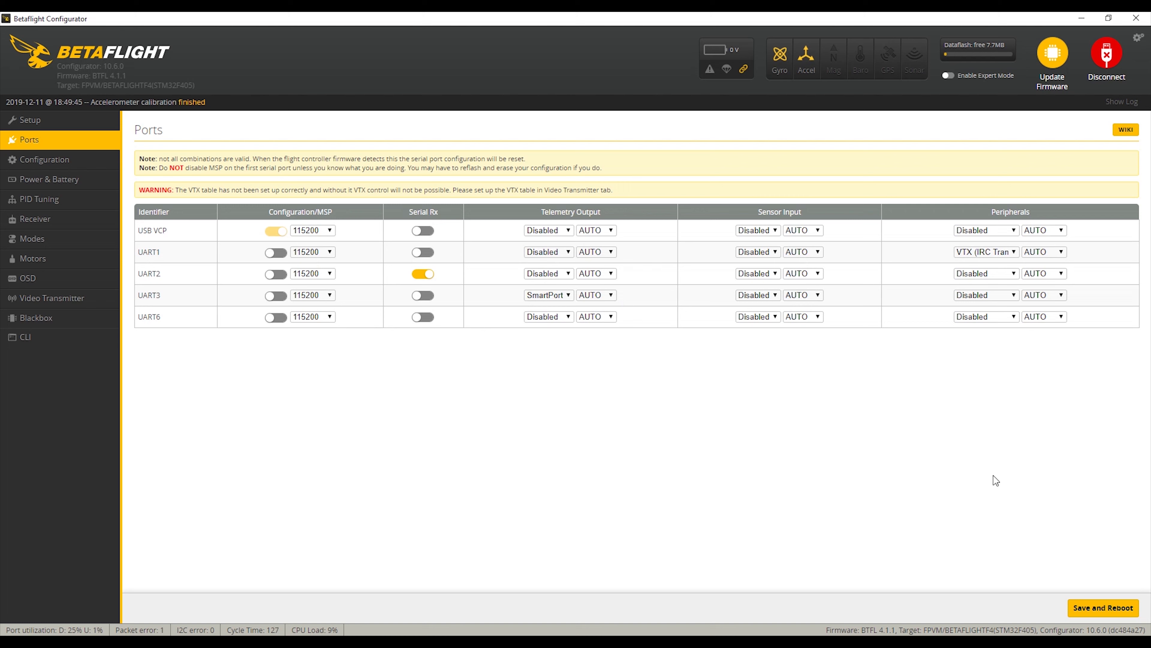
left_click(1095, 610)
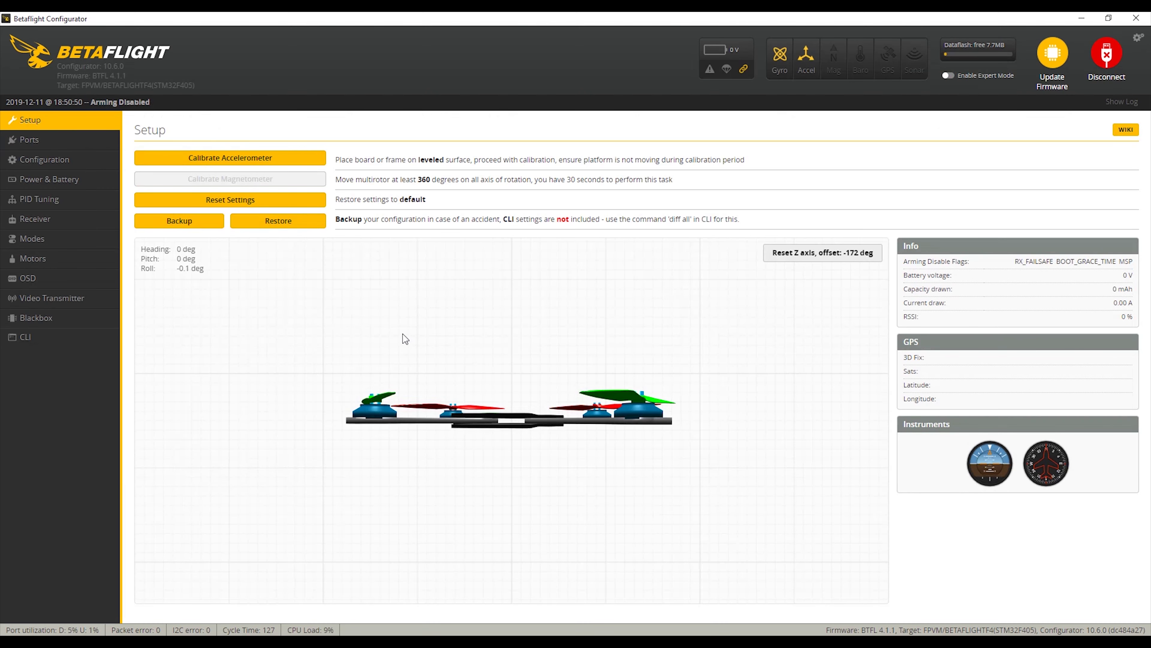
Step: In the configuration settings, set the ESC/Motor protocol to DSHOT300 and enable Bidirectional DShot
left_click(36, 167)
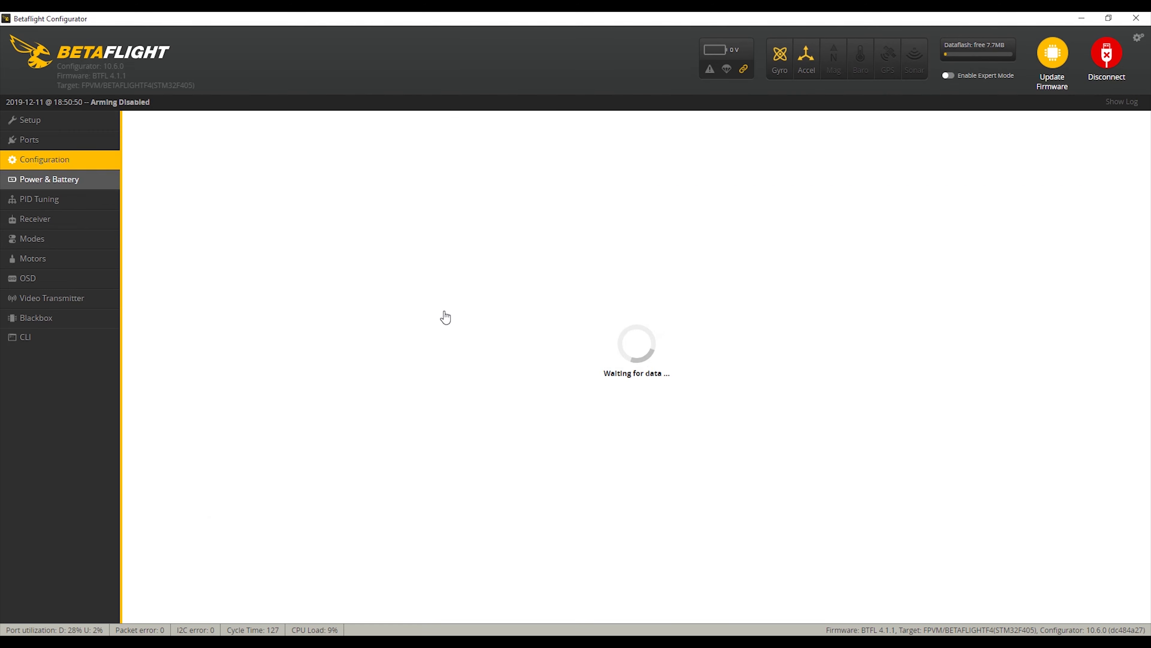
scroll(645, 350, "down", 10)
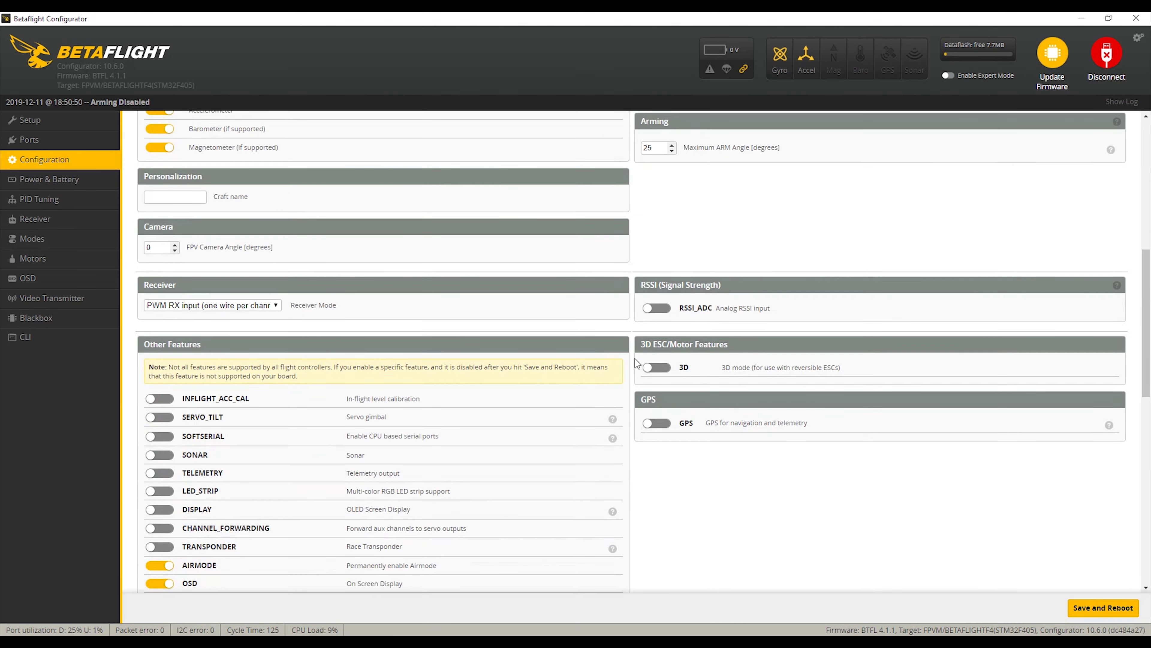
scroll(635, 358, "down", 10)
scroll(610, 355, "down", 2)
scroll(608, 358, "up", 20)
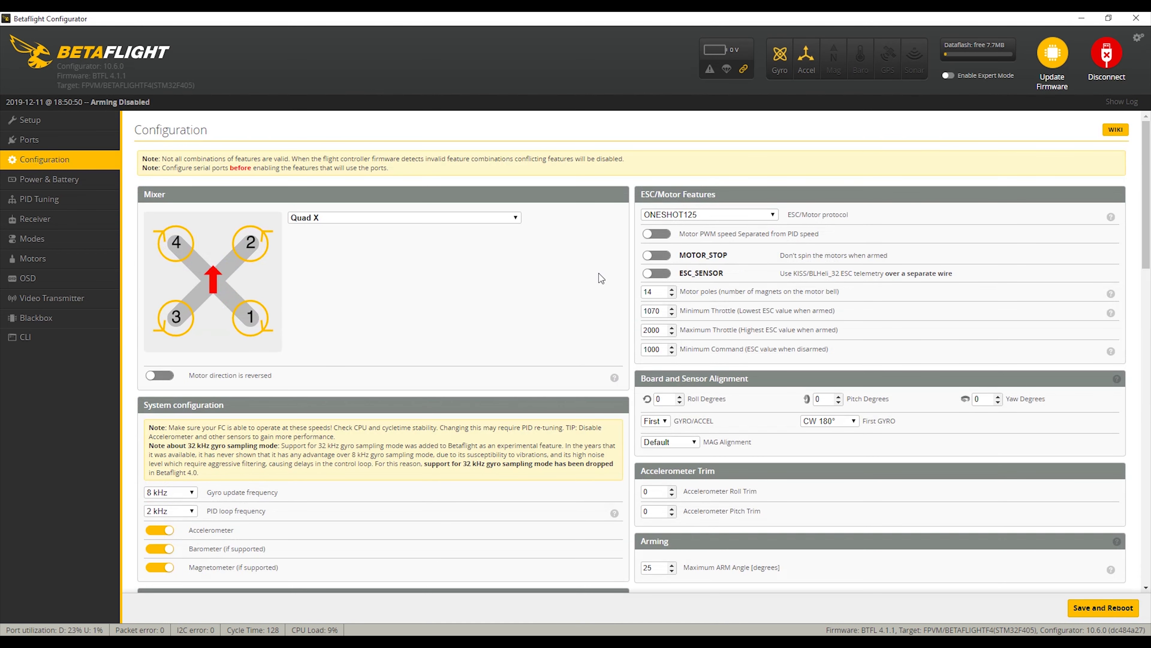
left_click(671, 214)
left_click(671, 216)
left_click(675, 216)
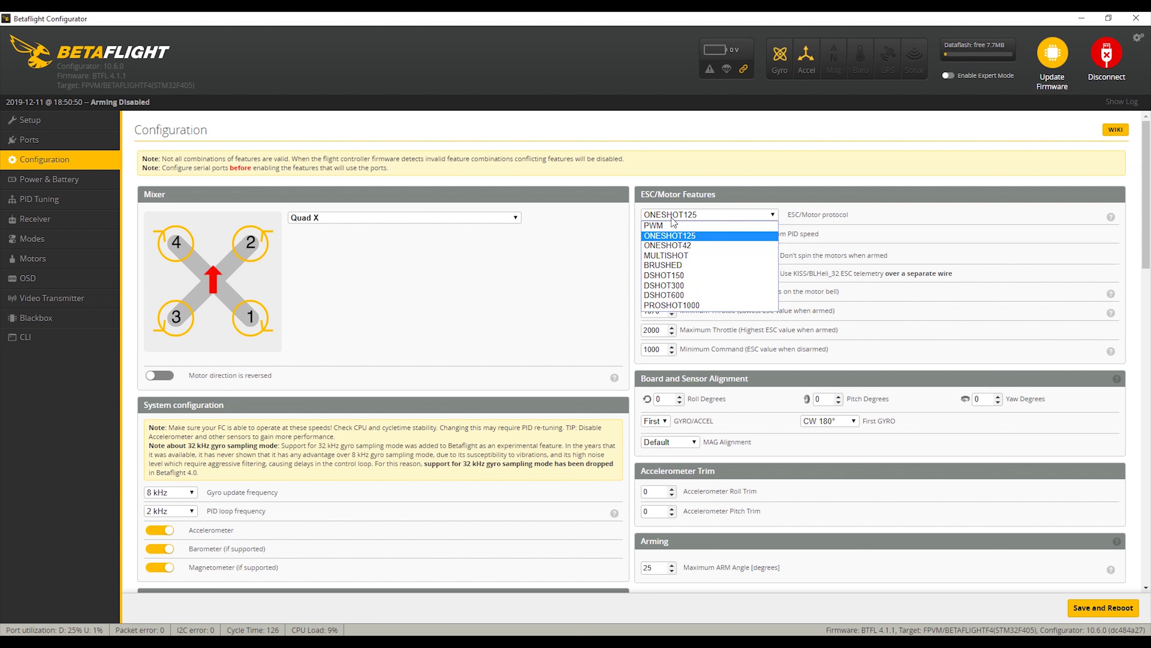
left_click(668, 284)
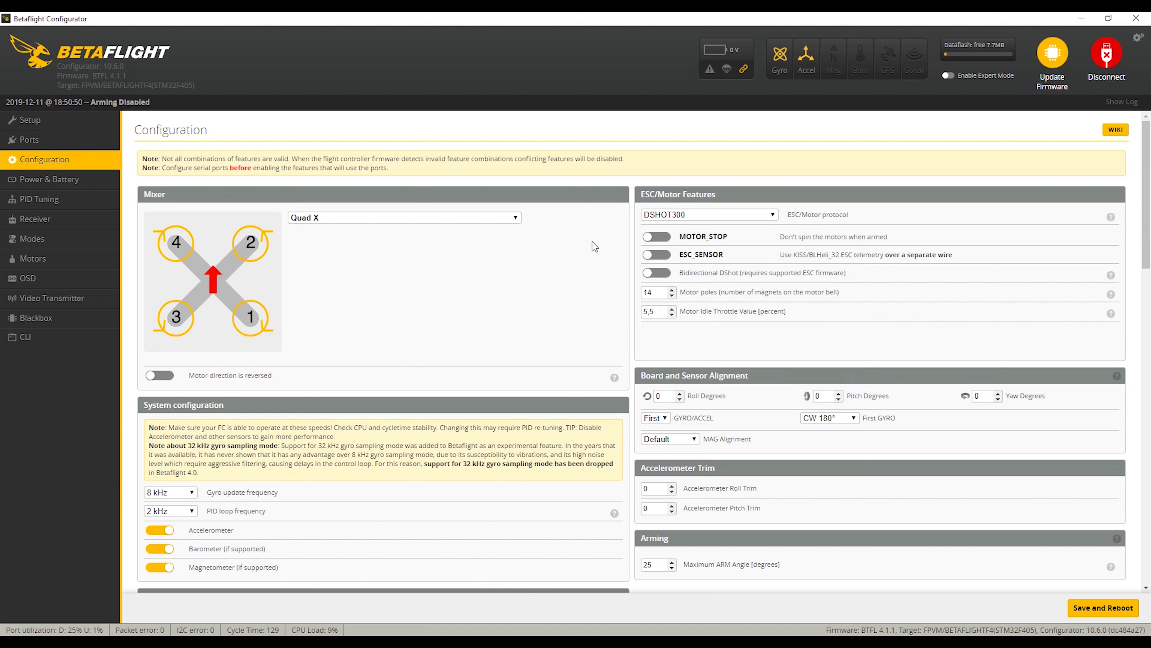
left_click(695, 217)
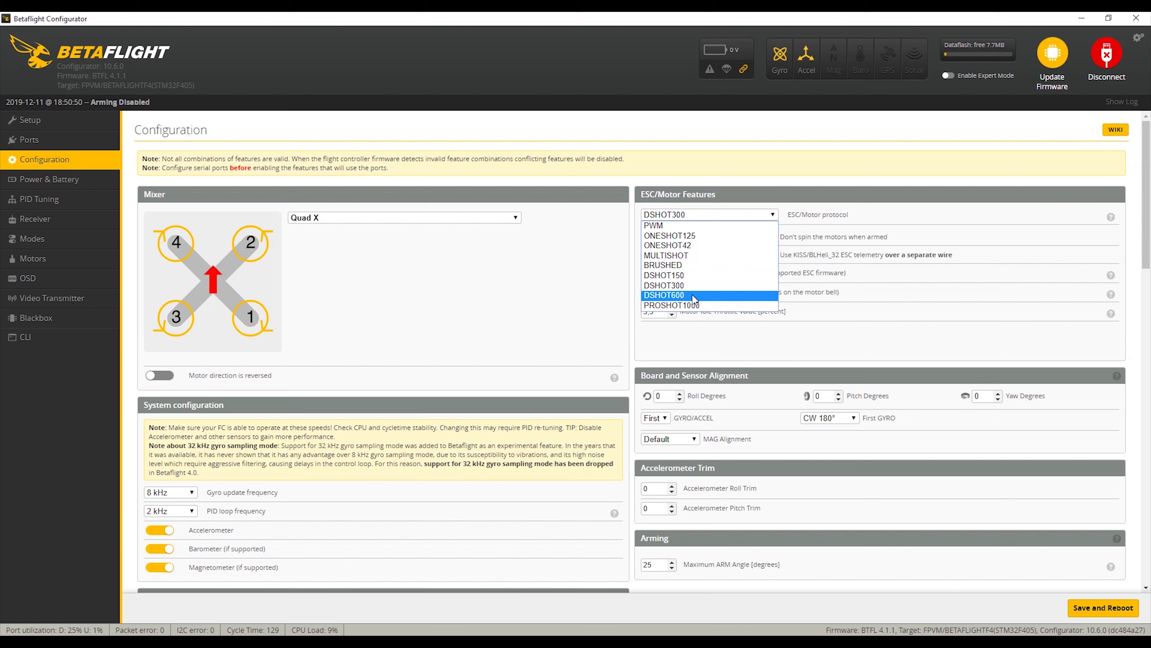
left_click(693, 285)
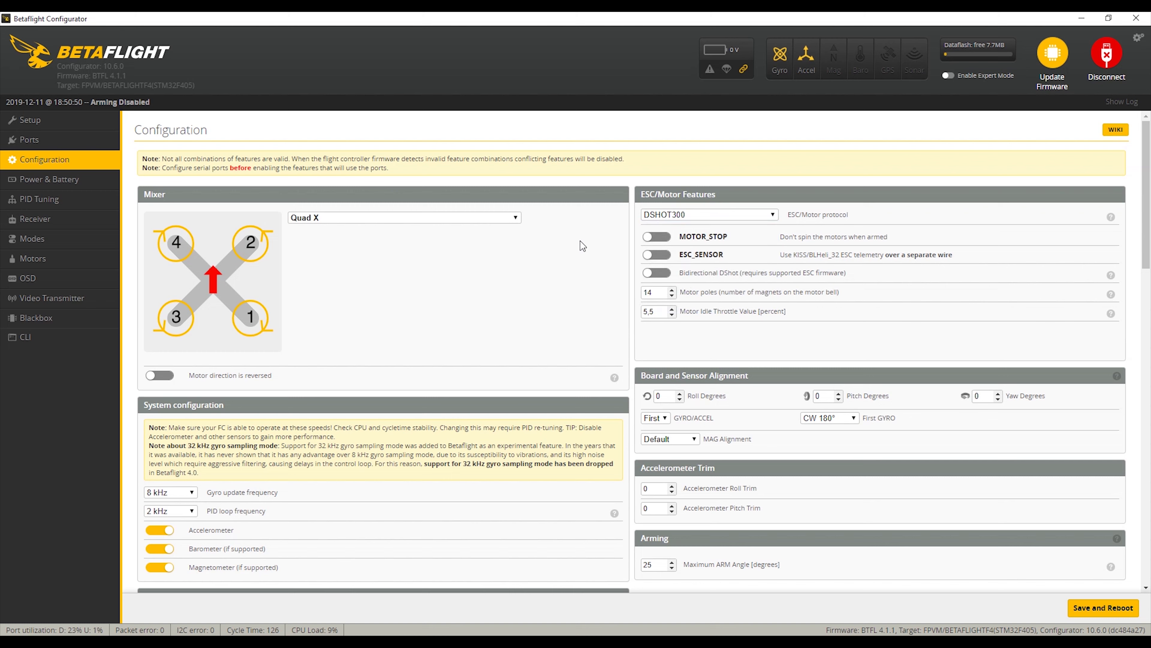
left_click(662, 274)
Step: Set both the gyro update frequency and the PID loop frequency to 4 kHz
scroll(533, 334, "down", 3)
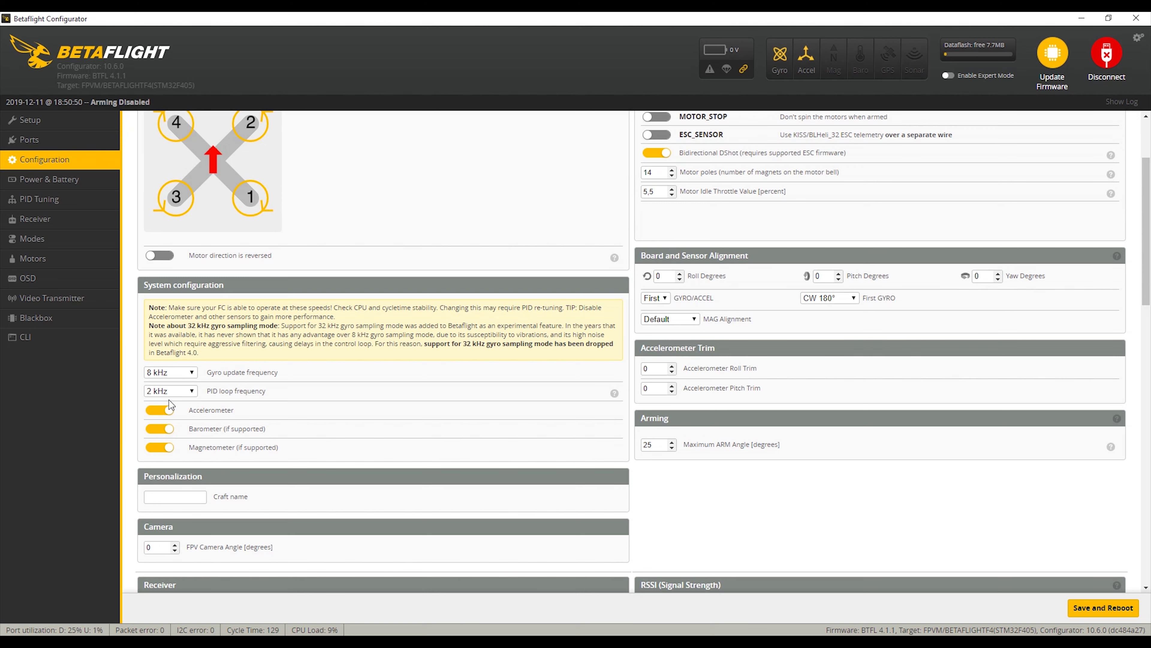
left_click(173, 375)
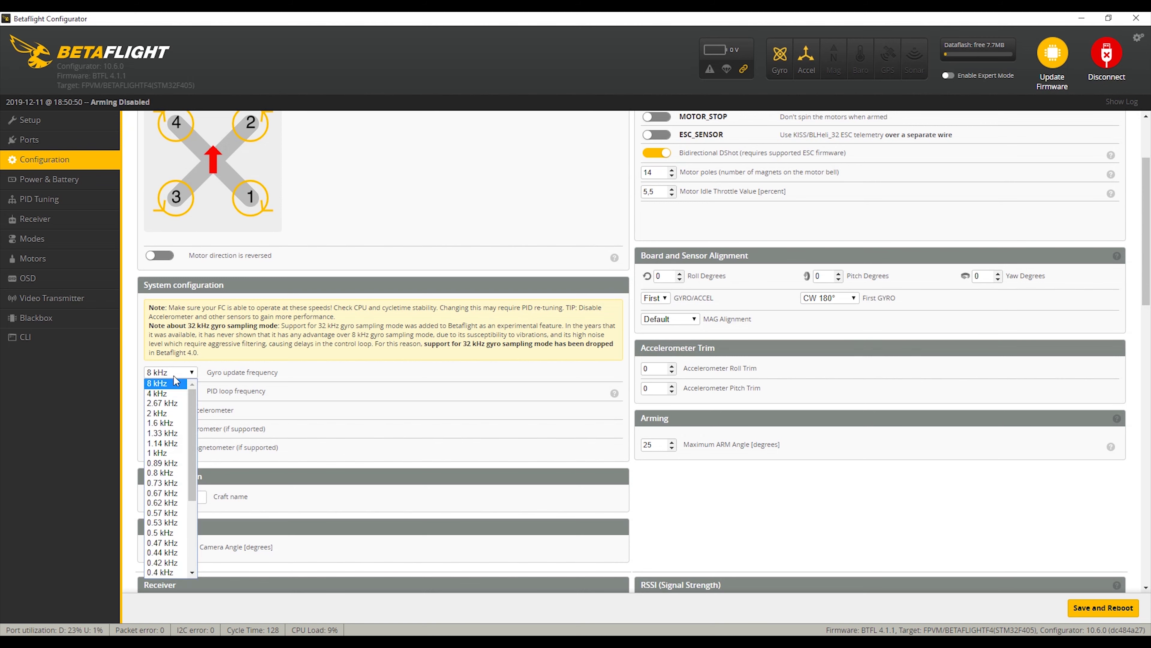
left_click(166, 394)
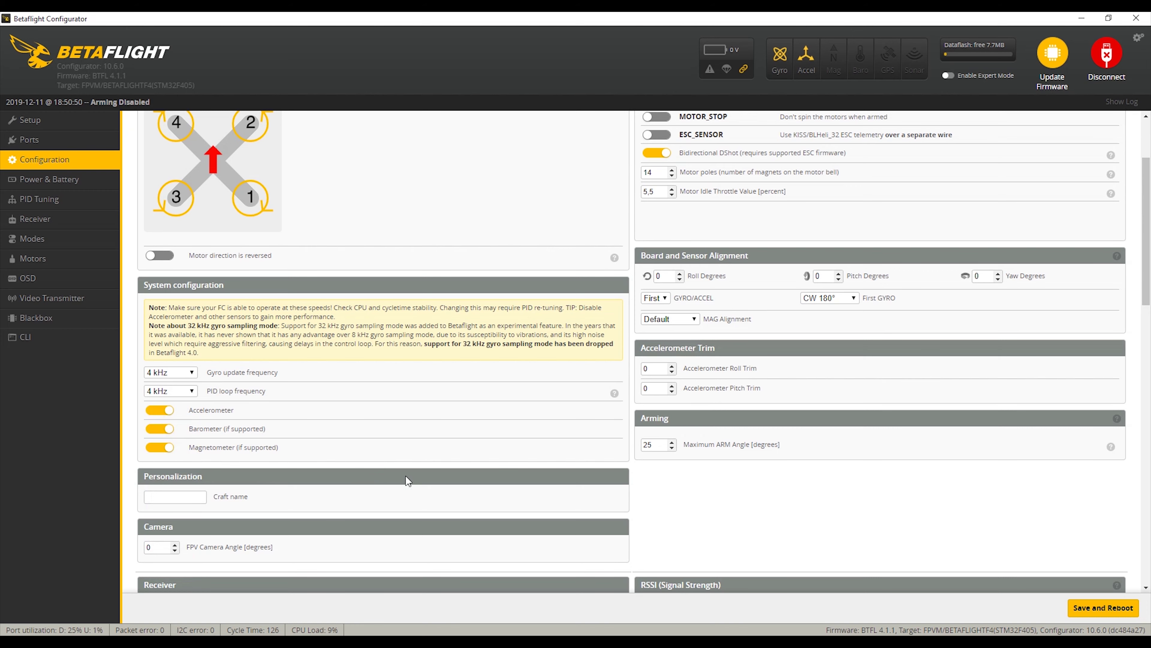
Step: Disable the barometer and magnetometer, and set the maximum ARM angle to 180 degrees
scroll(426, 475, "up", 3)
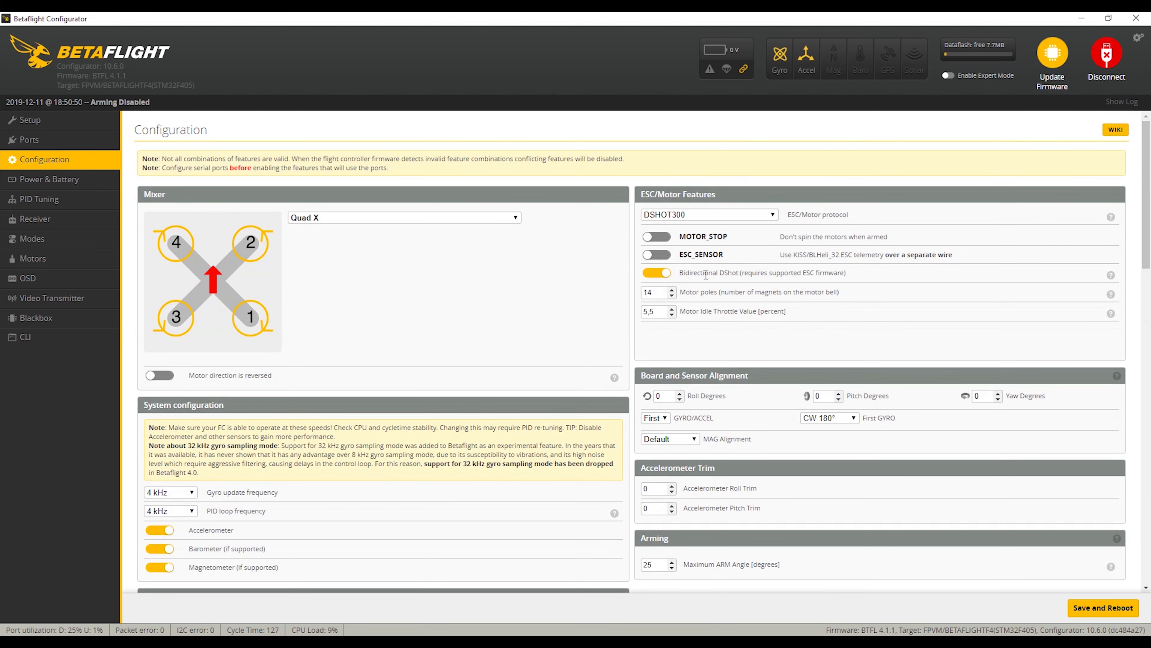
scroll(526, 394, "down", 3)
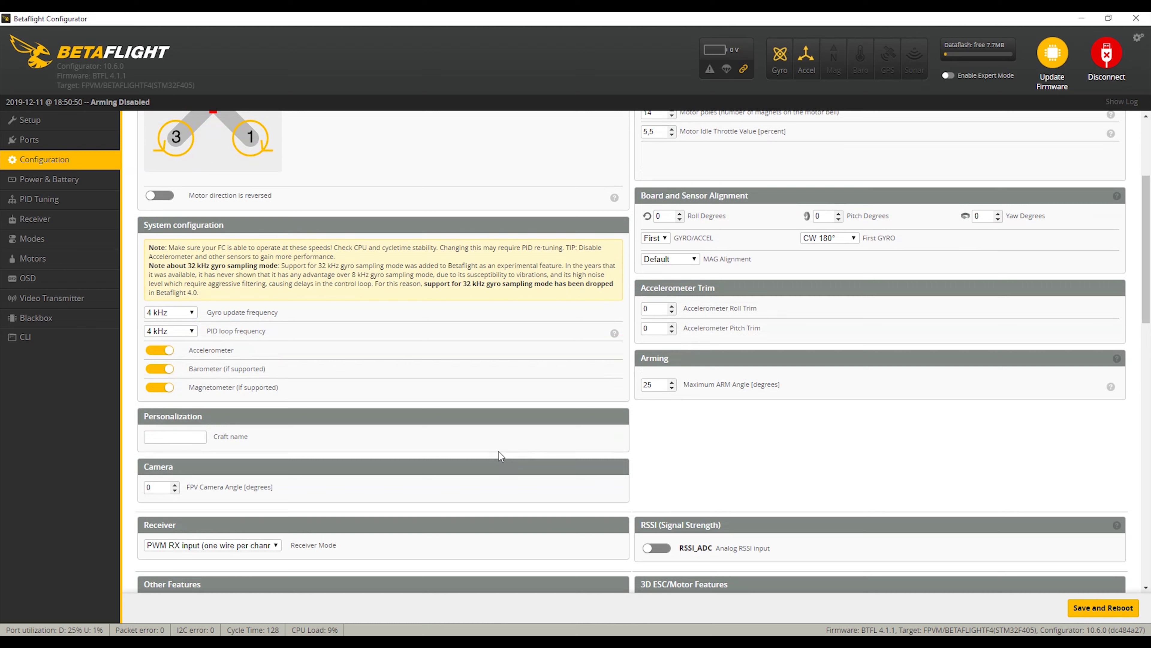
left_click(154, 371)
left_click(155, 389)
left_click_drag(653, 385, 635, 388)
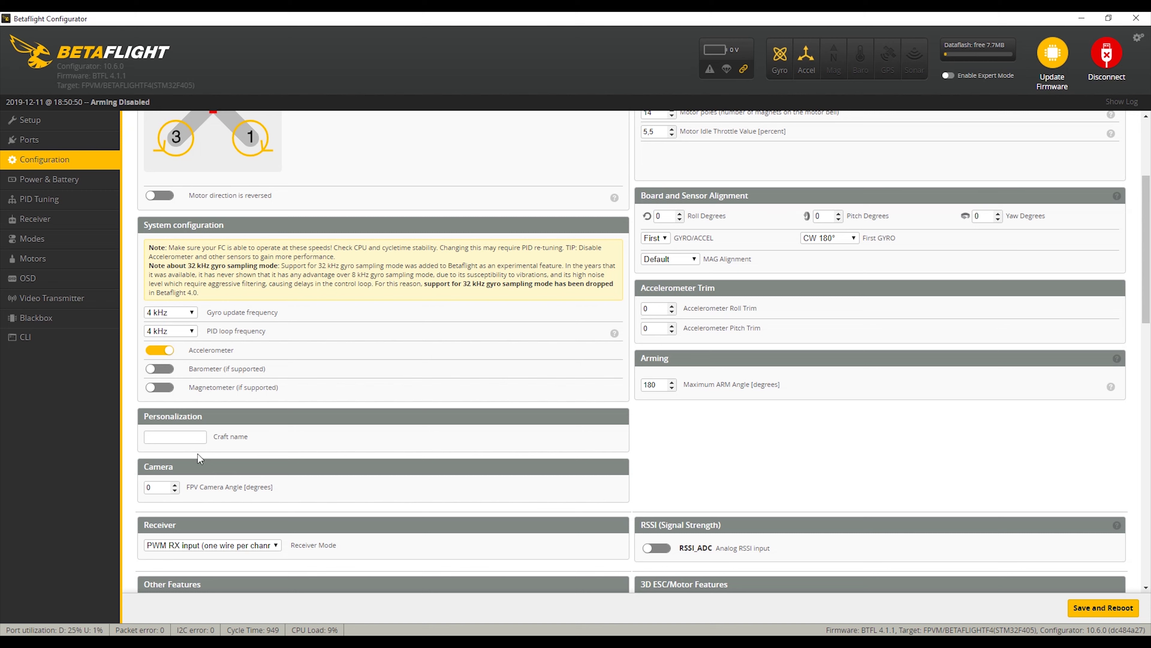
Step: Set the craft name to Betyar_FPV
left_click(185, 438)
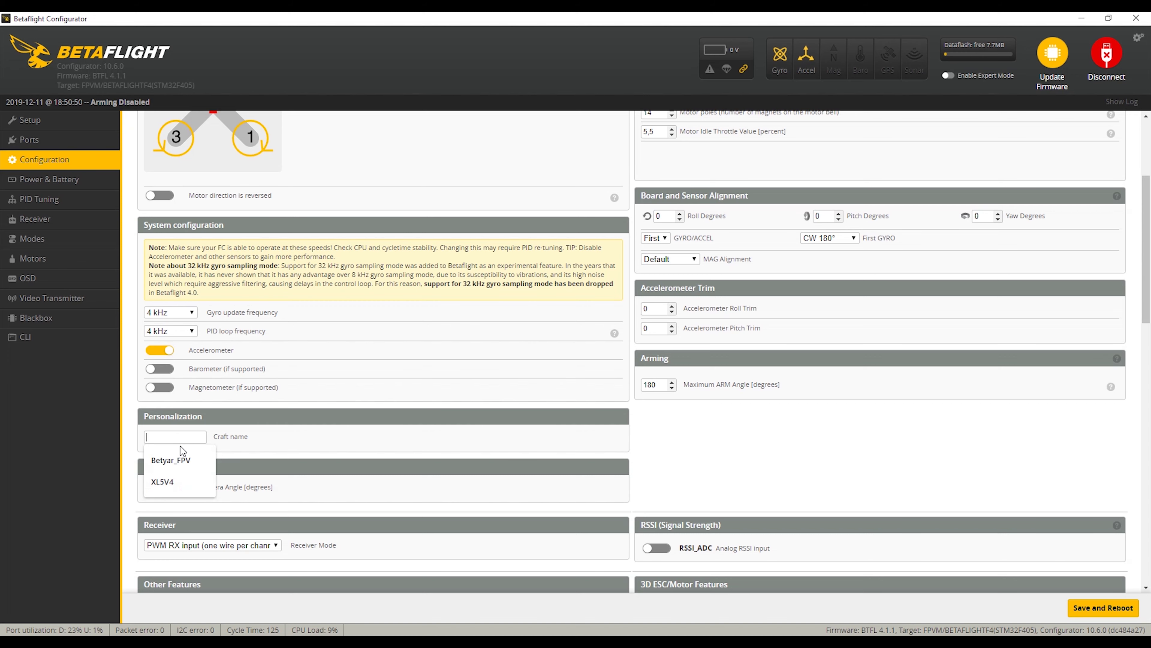
left_click(182, 460)
scroll(443, 438, "down", 1)
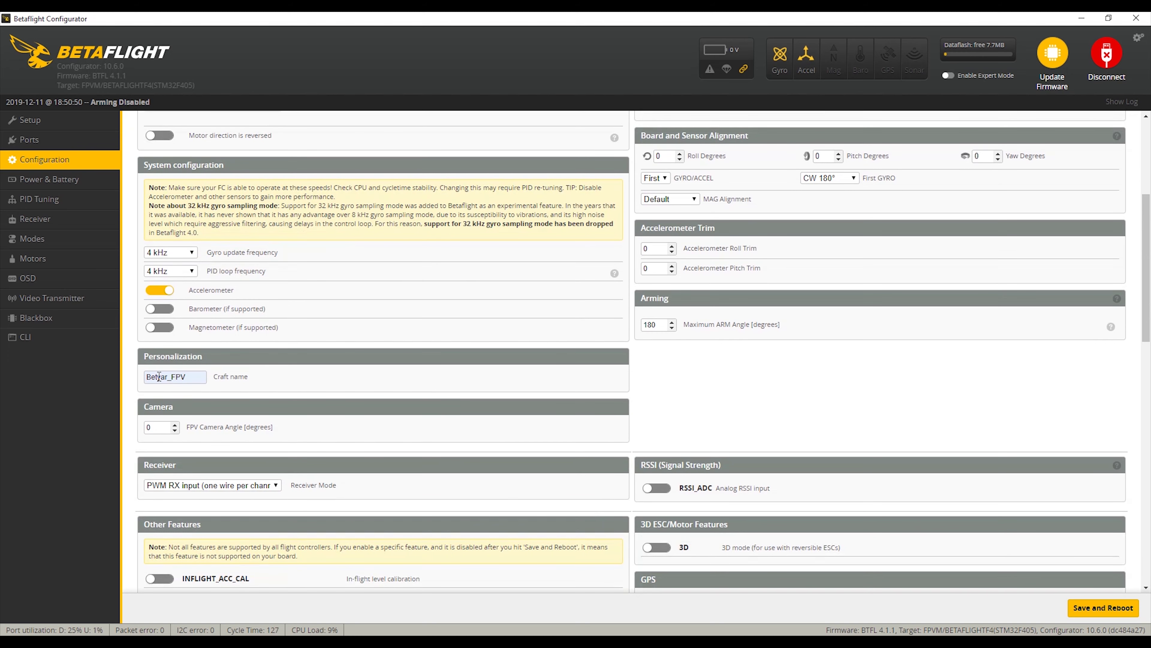
Step: Set the receiver mode to Serial-based receiver with SBUS as the serial receiver provider
scroll(363, 426, "down", 3)
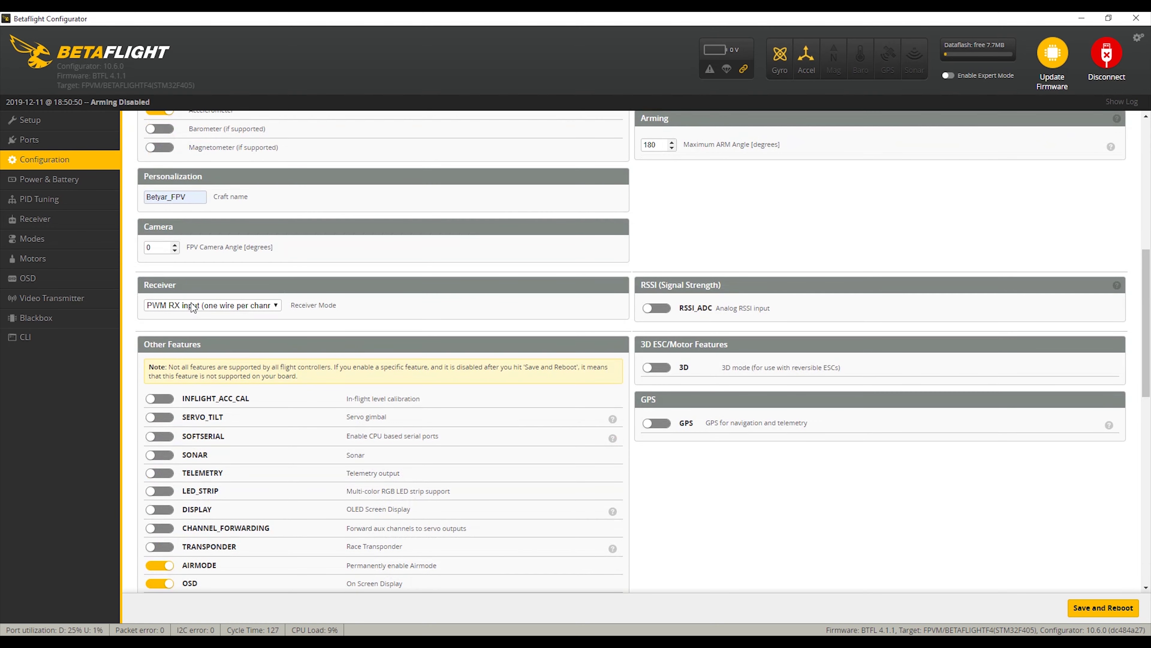
scroll(198, 301, "up", 1)
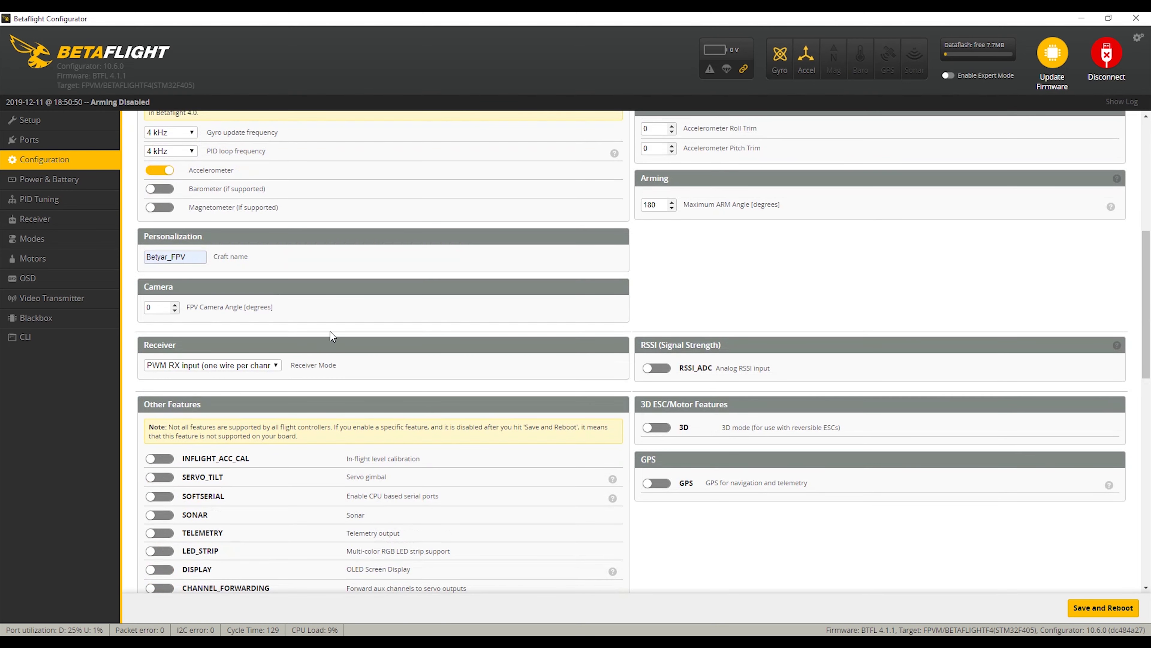
left_click(237, 366)
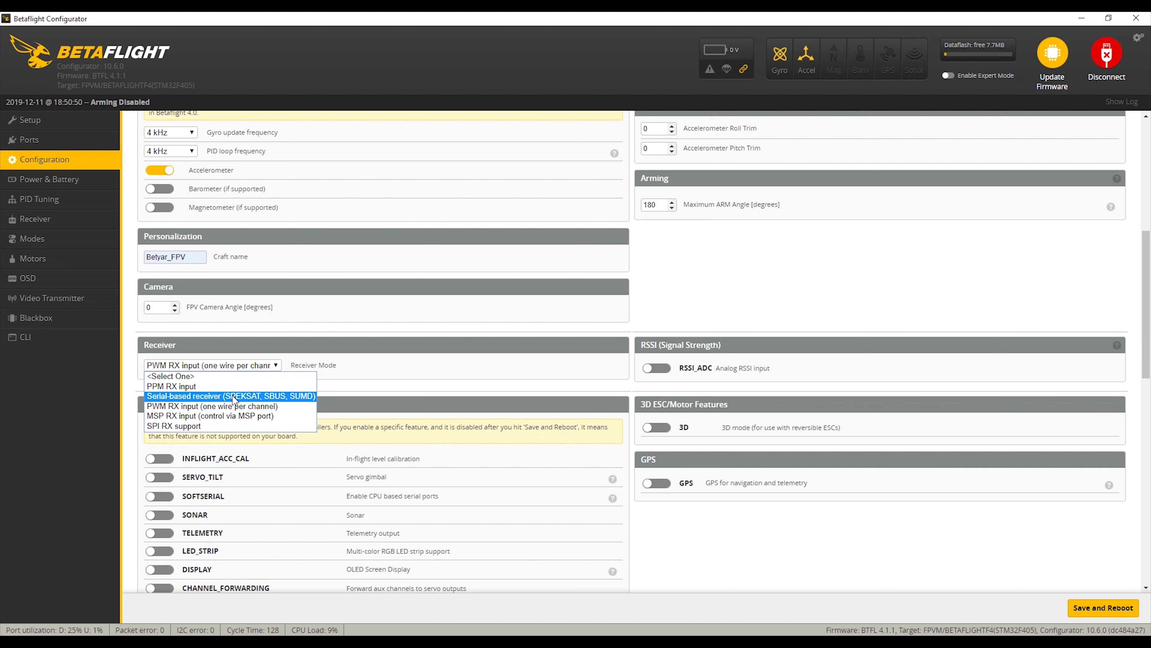
left_click(232, 395)
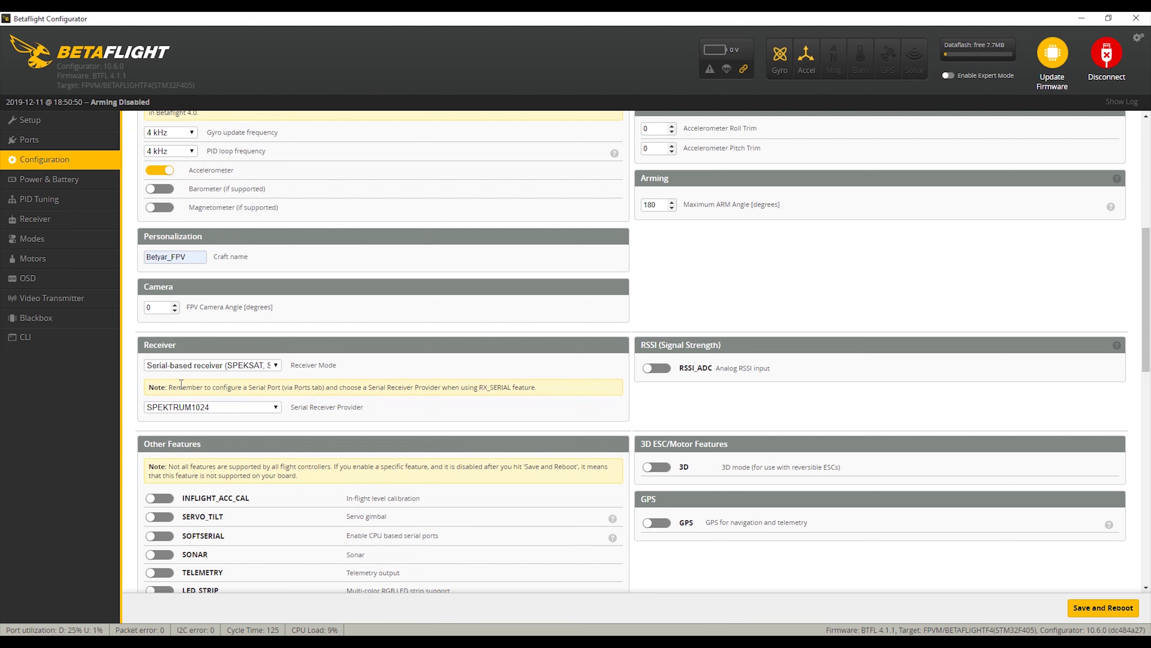
left_click(173, 408)
left_click(179, 439)
left_click(219, 407)
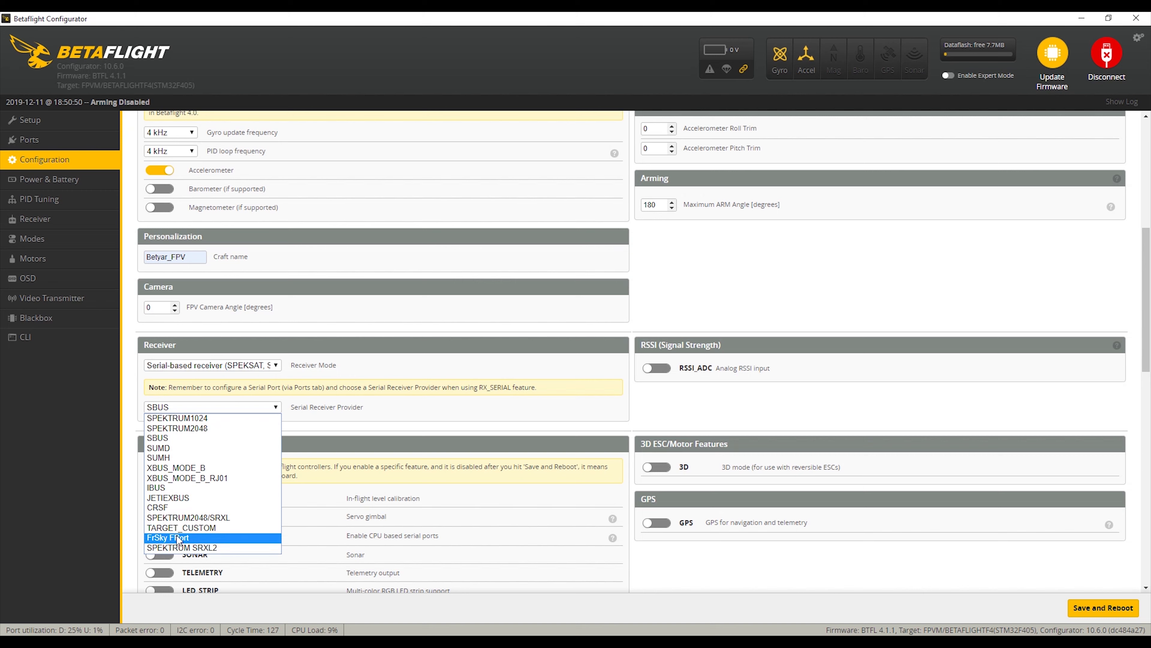
left_click(174, 435)
Step: Enable the TELEMETRY output among the other features
scroll(413, 374, "down", 5)
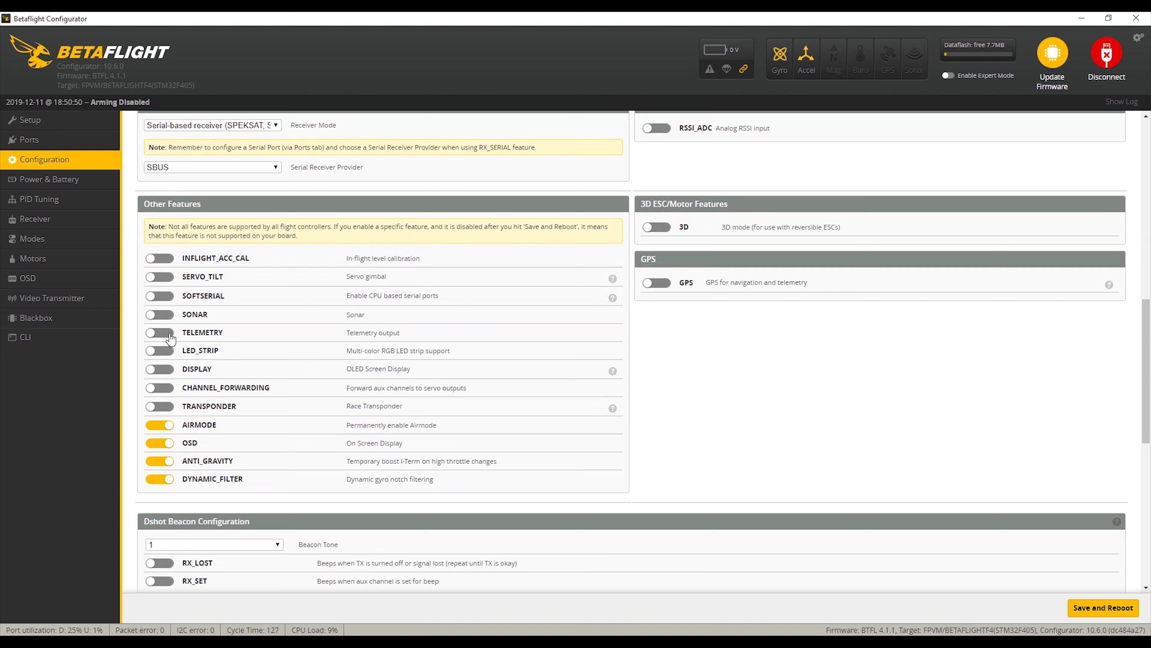
left_click(171, 338)
scroll(416, 415, "down", 4)
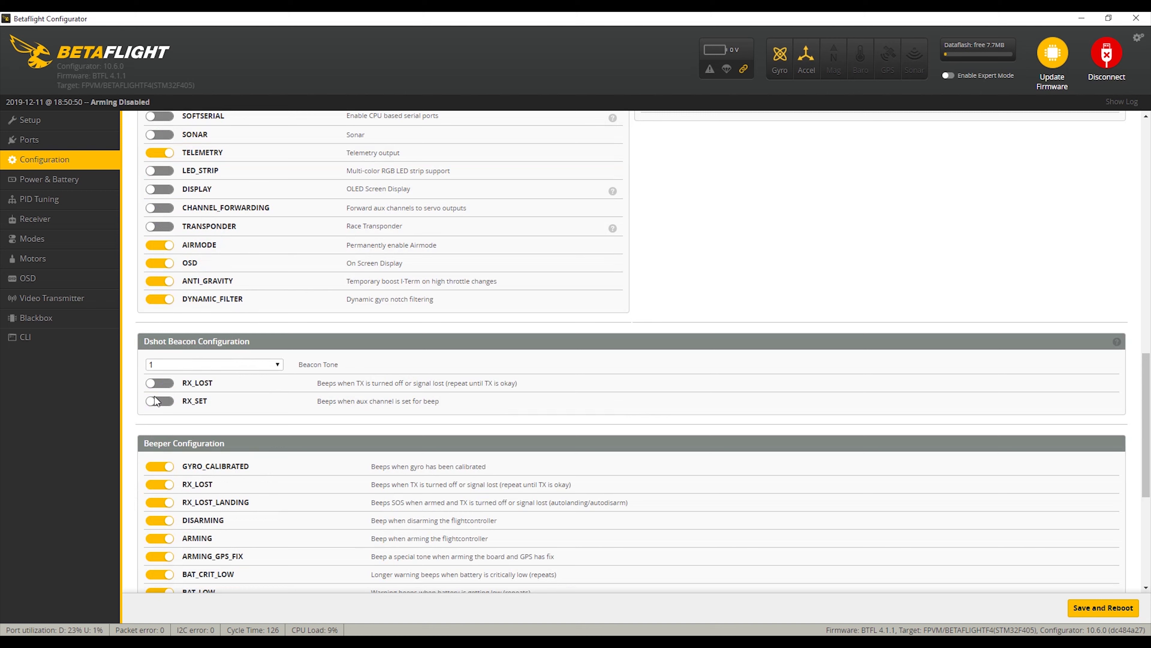
Step: Enable RX_SET for the Dshot beacon and turn off the beeper conditions from GYRO_CALIBRATED through GPS_STATUS
left_click(170, 403)
scroll(338, 393, "down", 4)
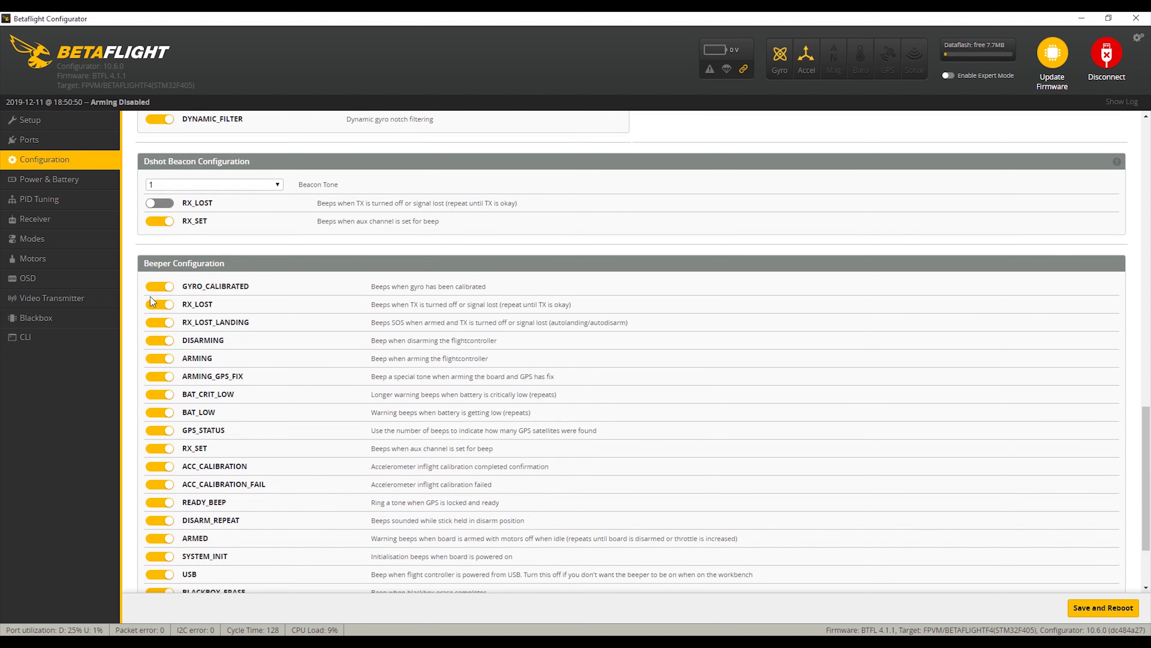
left_click(153, 288)
left_click(154, 305)
left_click(154, 322)
left_click(154, 341)
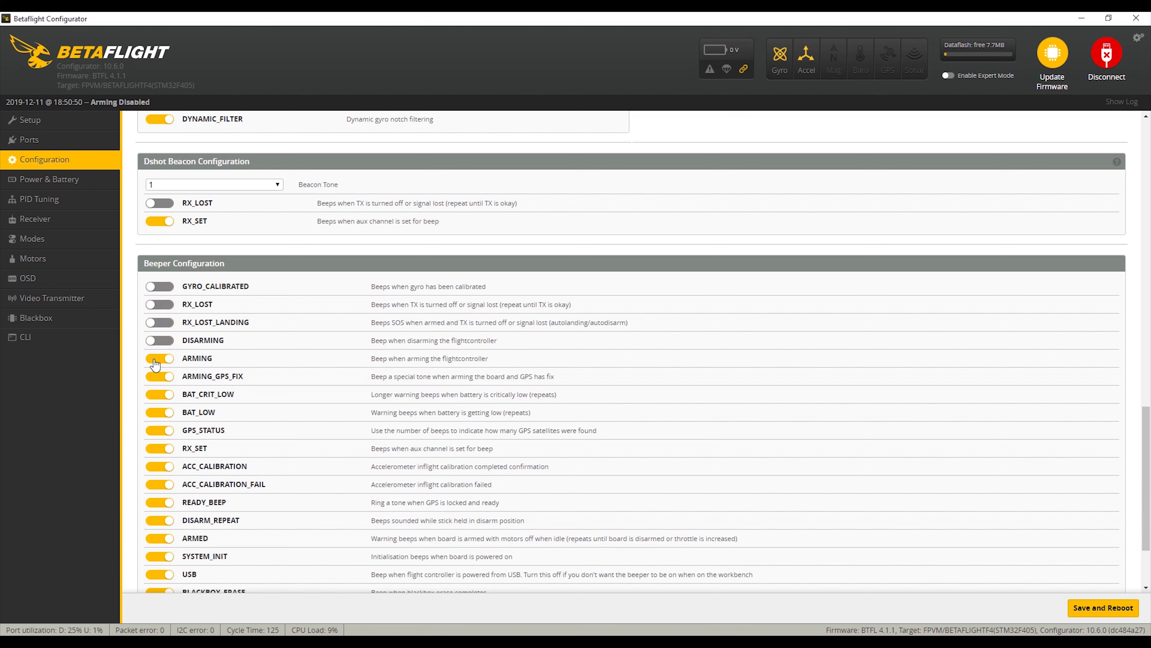
left_click(154, 360)
left_click(154, 377)
left_click(154, 394)
left_click(154, 412)
left_click(154, 431)
Step: Turn off all beeper conditions after RX_SET, from ACC_CALIBRATION through RC_SMOOTHING_INIT_FAIL
scroll(150, 431, "down", 2)
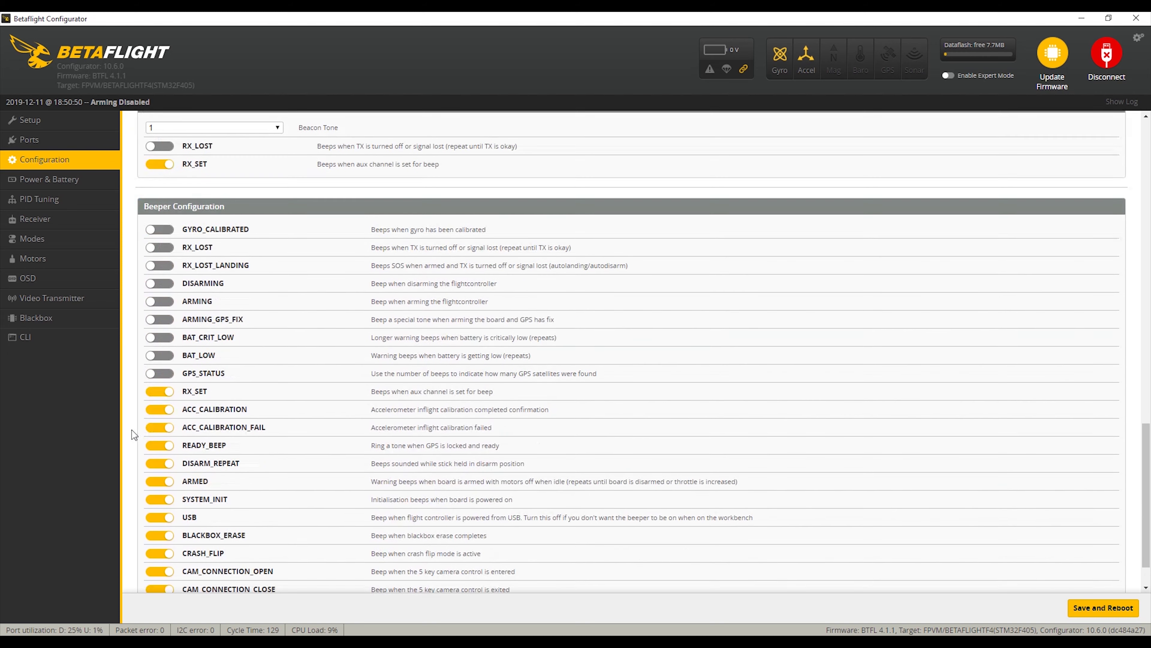
left_click(157, 359)
left_click(155, 376)
left_click(153, 395)
left_click(158, 449)
left_click(157, 466)
left_click(156, 483)
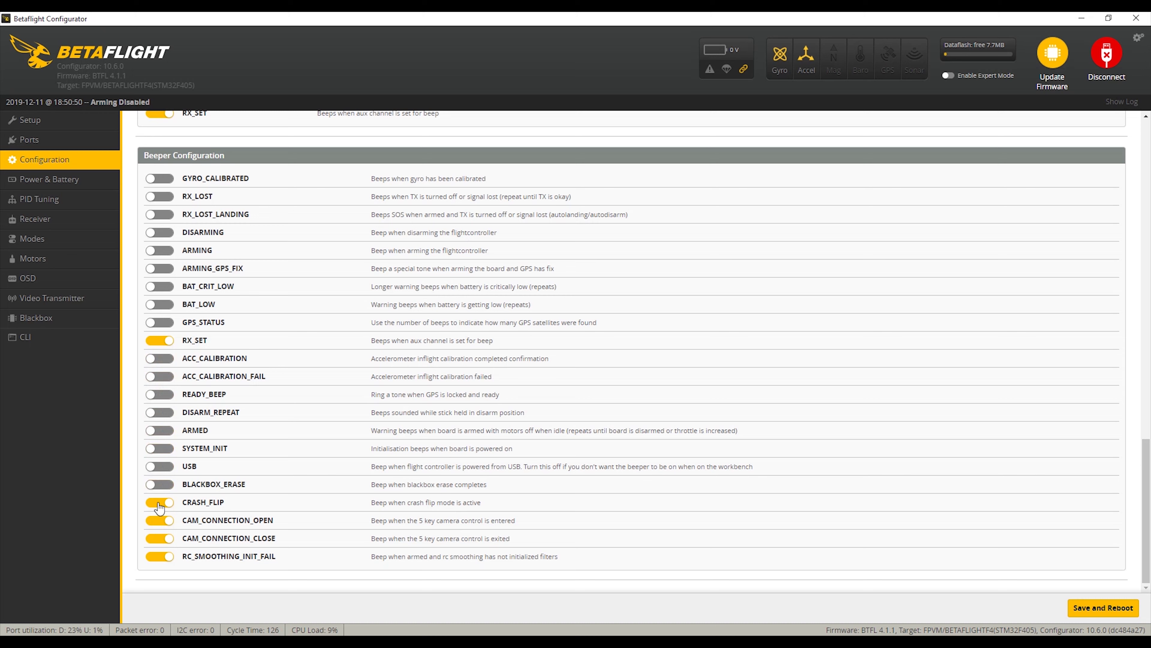
left_click(159, 504)
left_click(157, 522)
left_click(157, 540)
left_click(157, 557)
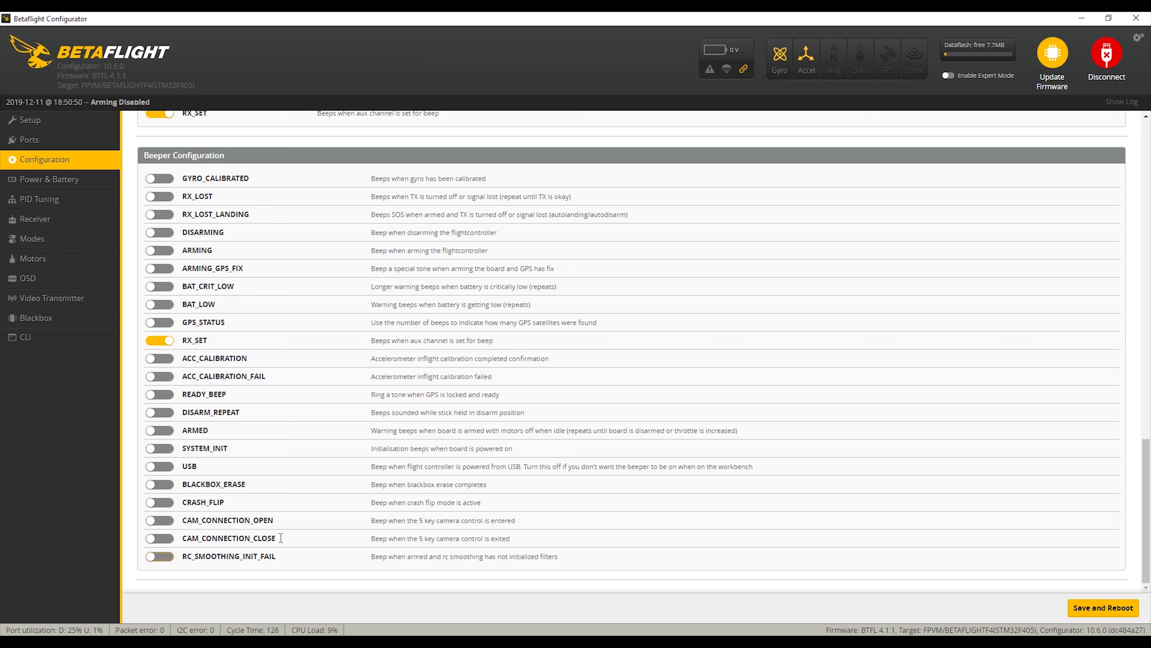
Step: Review the configuration settings, save them and reboot the flight controller
scroll(347, 513, "up", 3)
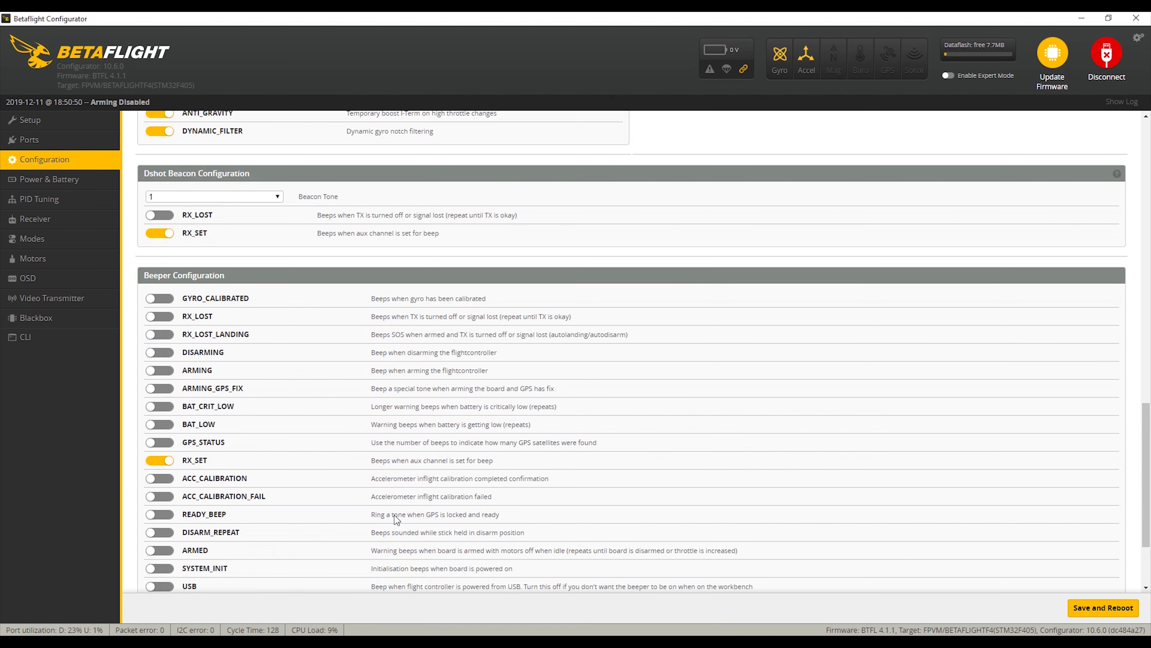
scroll(394, 514, "down", 3)
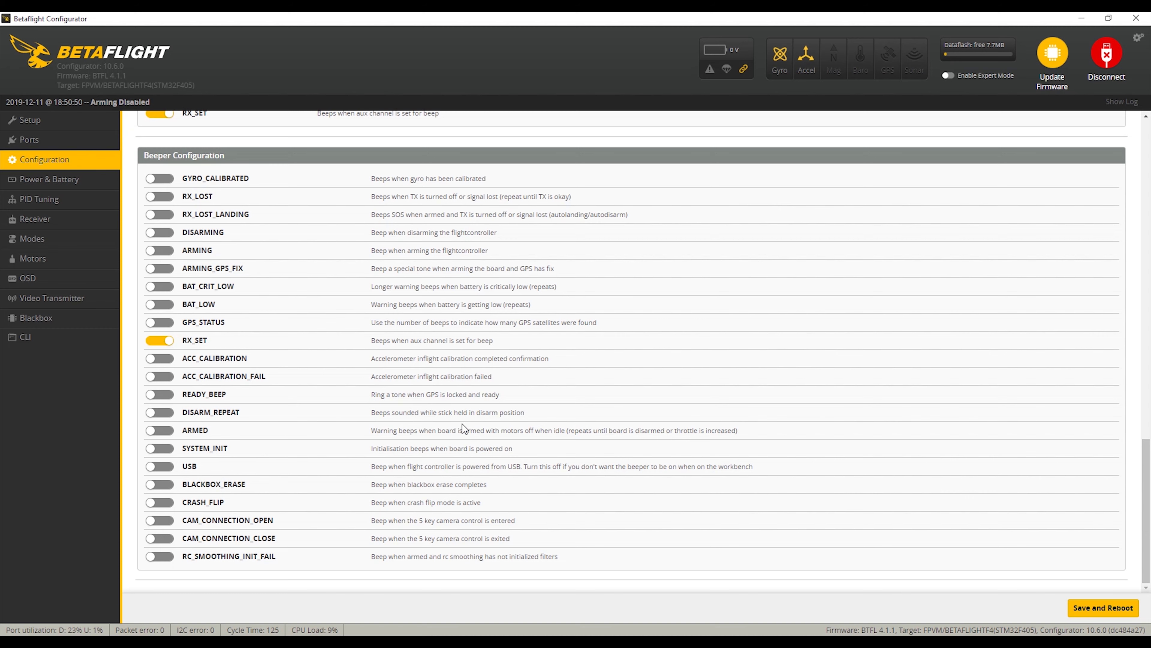
scroll(849, 504, "up", 10)
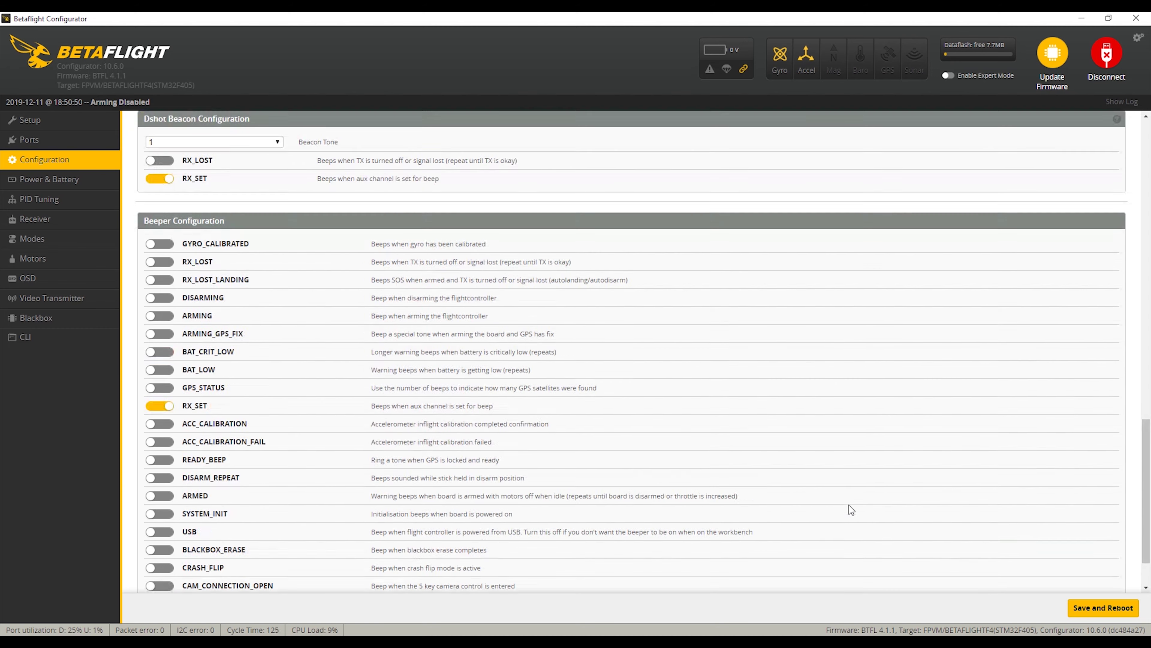
scroll(849, 505, "up", 10)
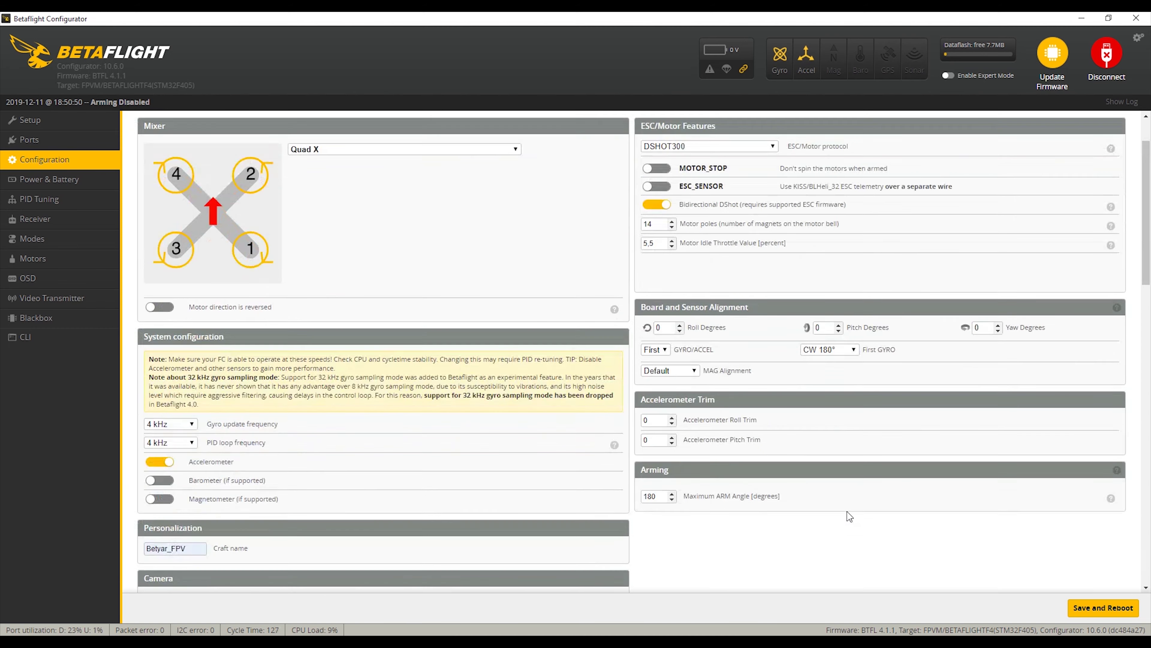
left_click(1080, 610)
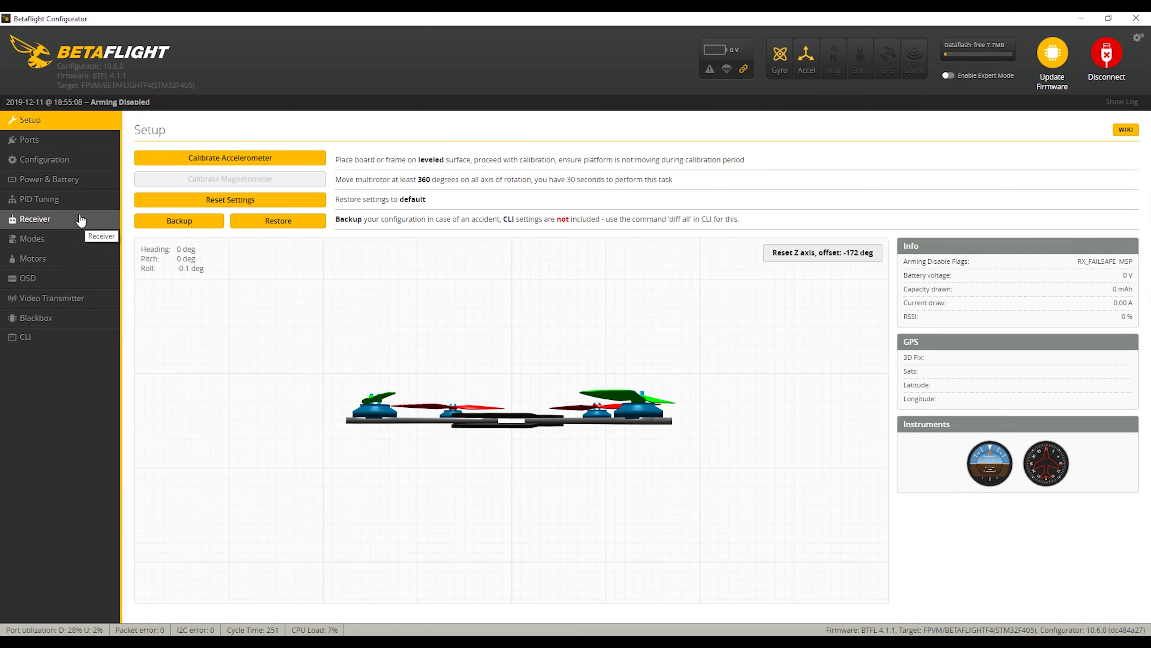
Step: Look through the PID profile, filter and rate profile settings, and the receiver page
left_click(73, 199)
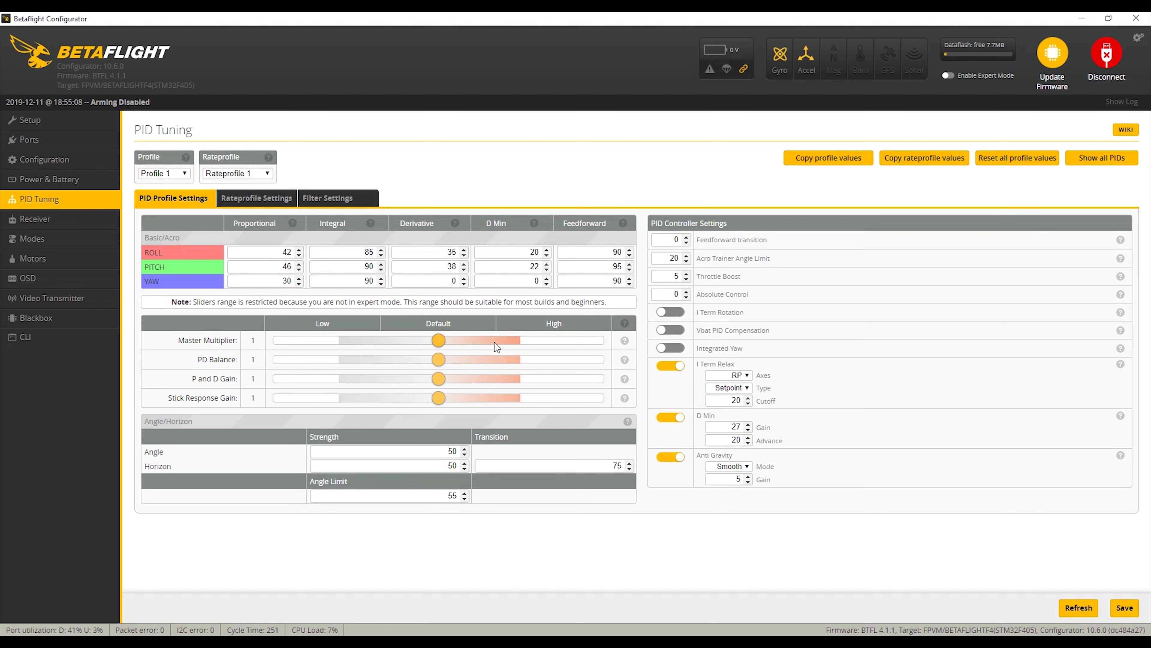
left_click(314, 199)
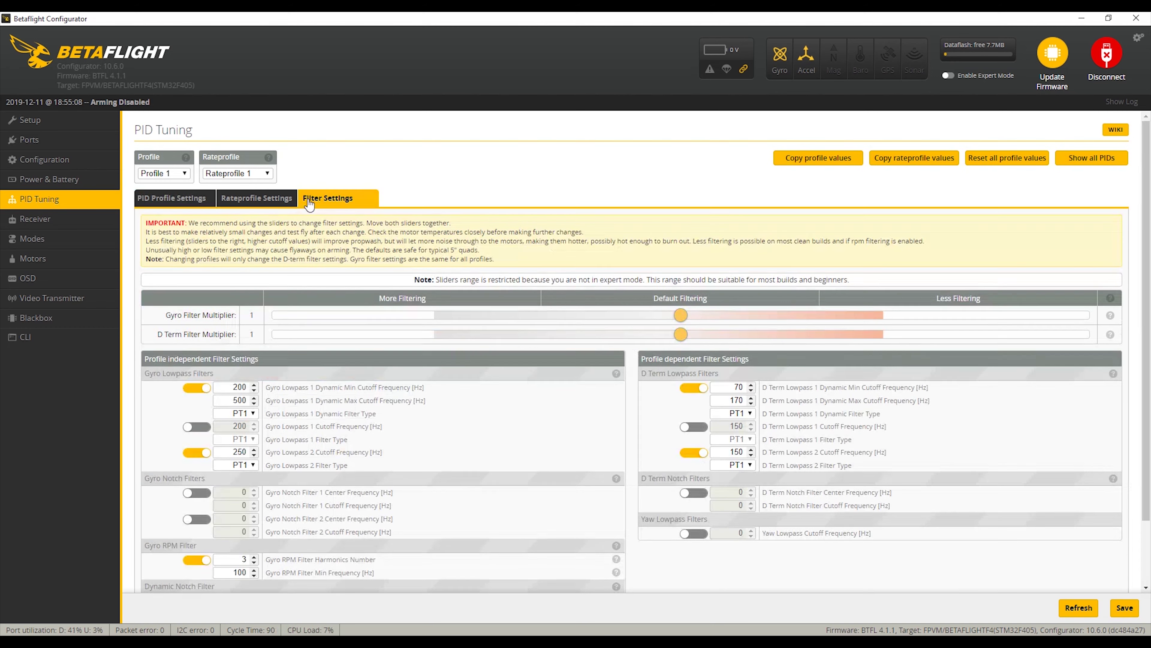
scroll(421, 394, "down", 3)
scroll(421, 393, "up", 3)
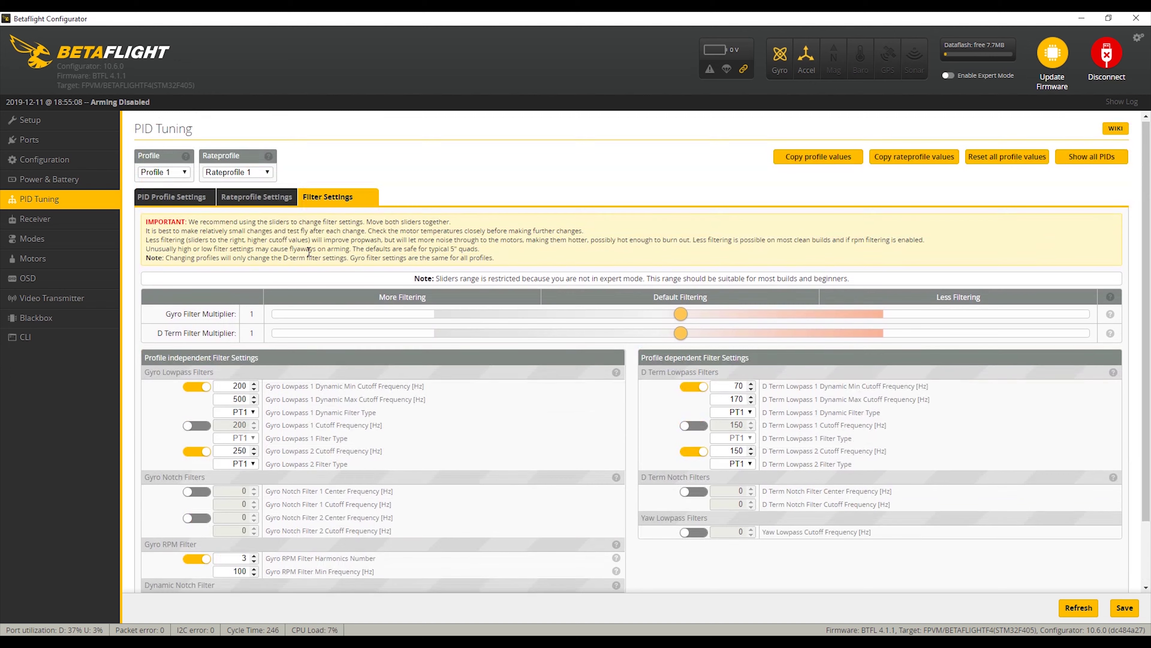
left_click(264, 202)
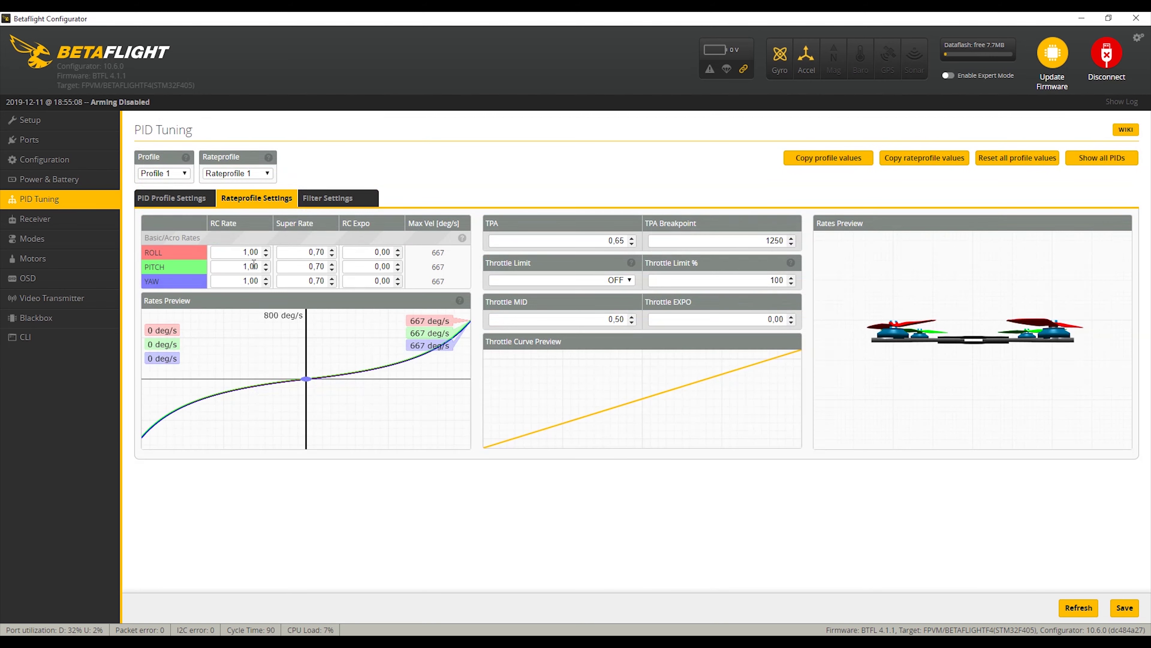
left_click(193, 200)
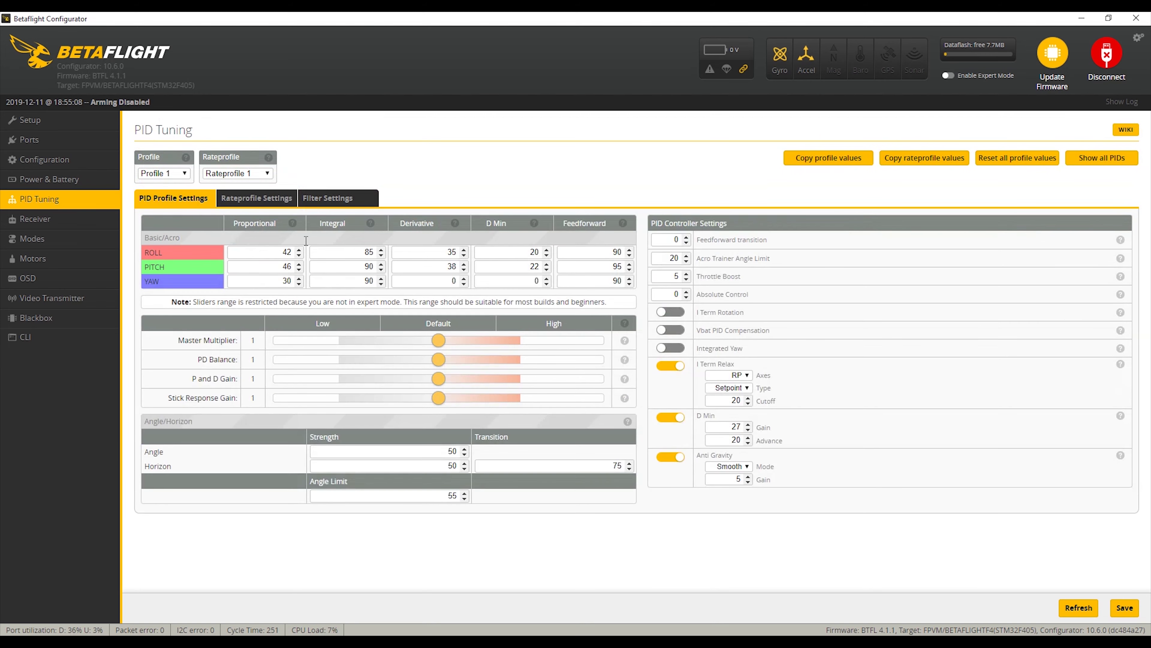
left_click(57, 218)
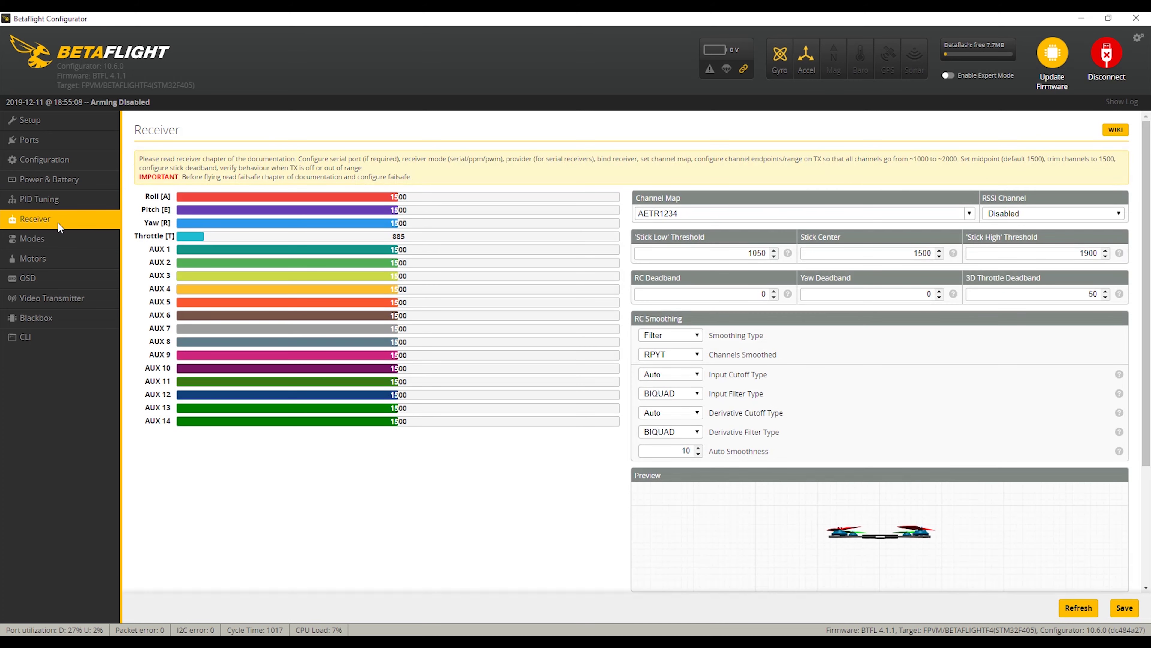
Step: Set the voltage meter source to Onboard ADC and the current meter source to ESC Sensor, and save the battery settings
left_click(49, 180)
left_click(203, 177)
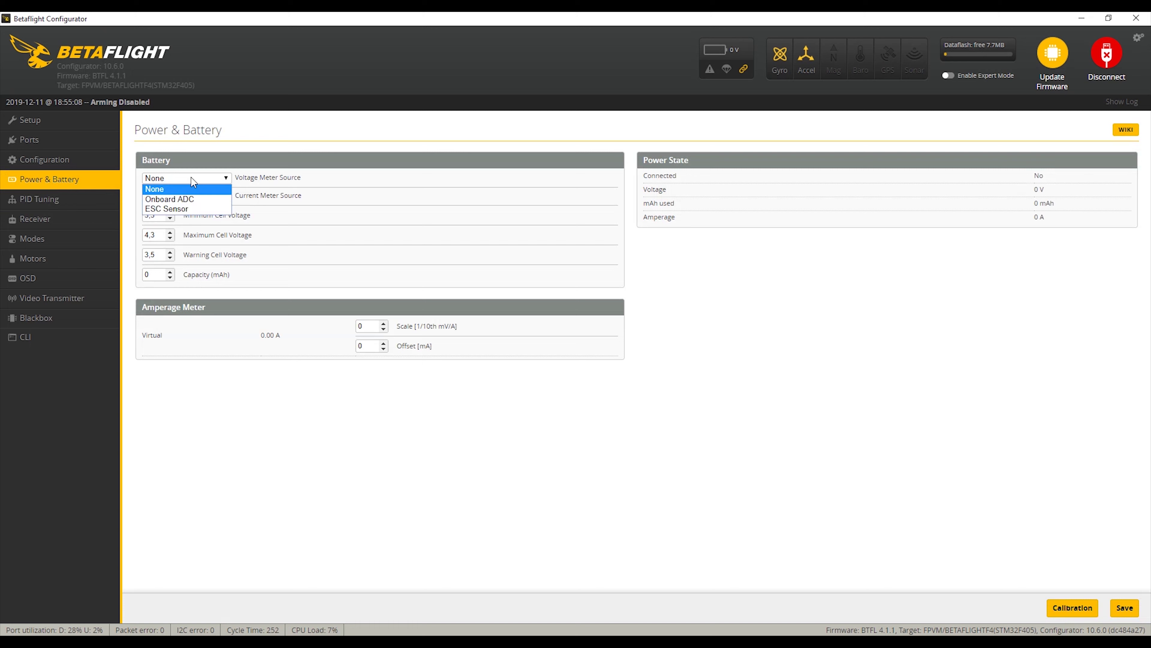
left_click(376, 191)
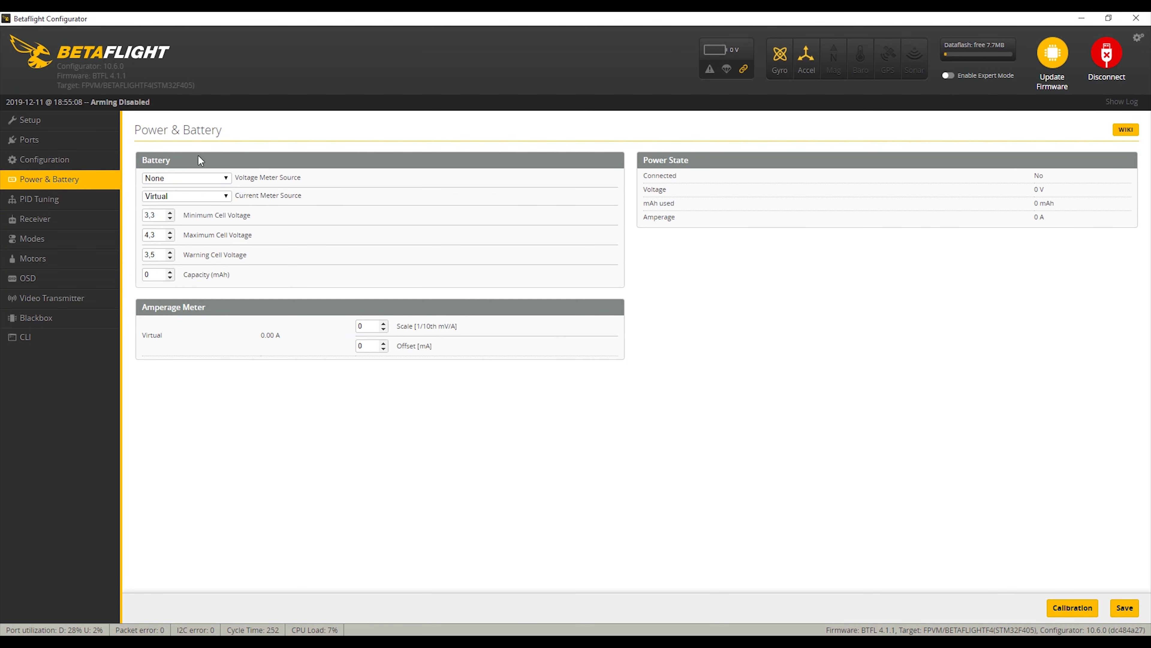
left_click(182, 179)
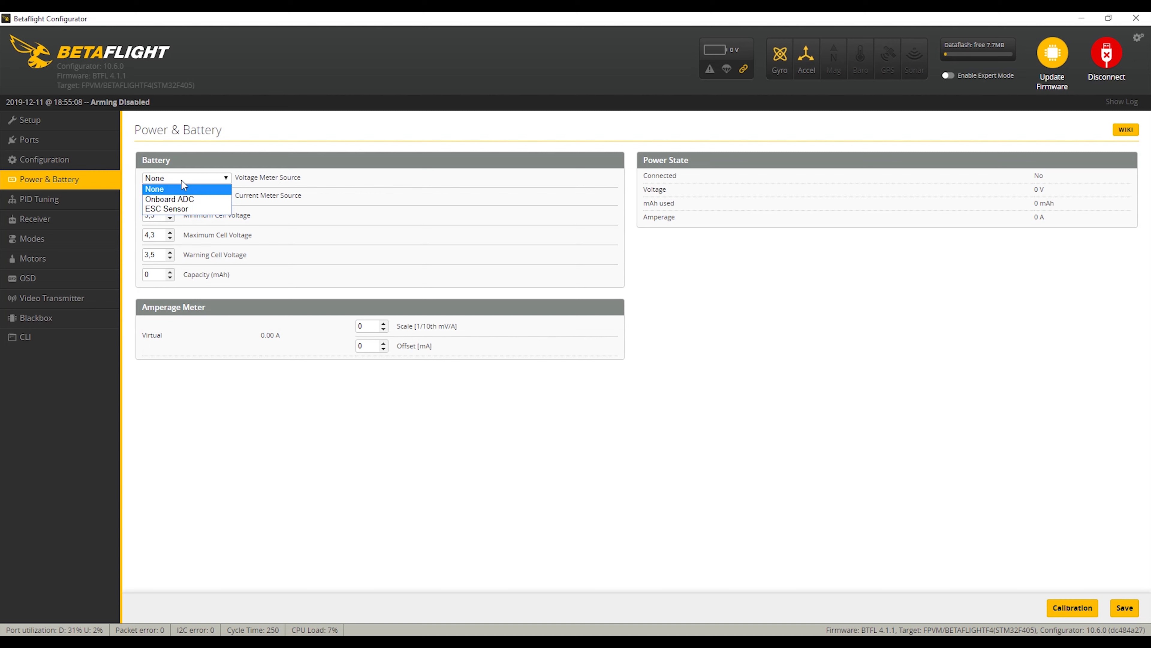
left_click(184, 199)
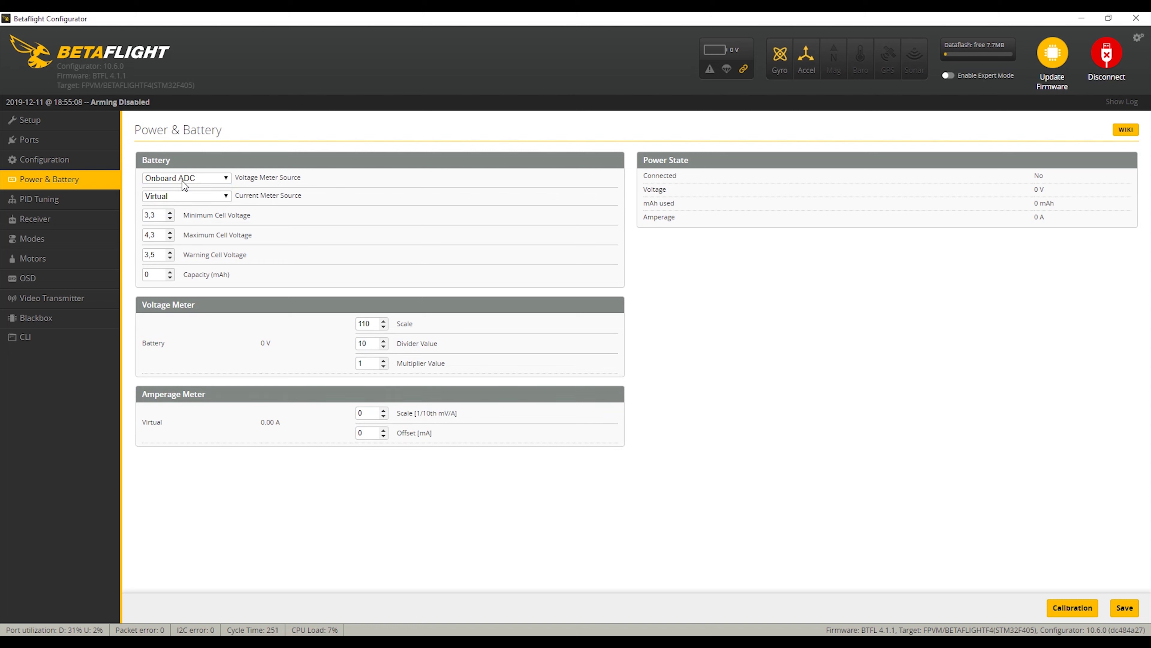
left_click(189, 198)
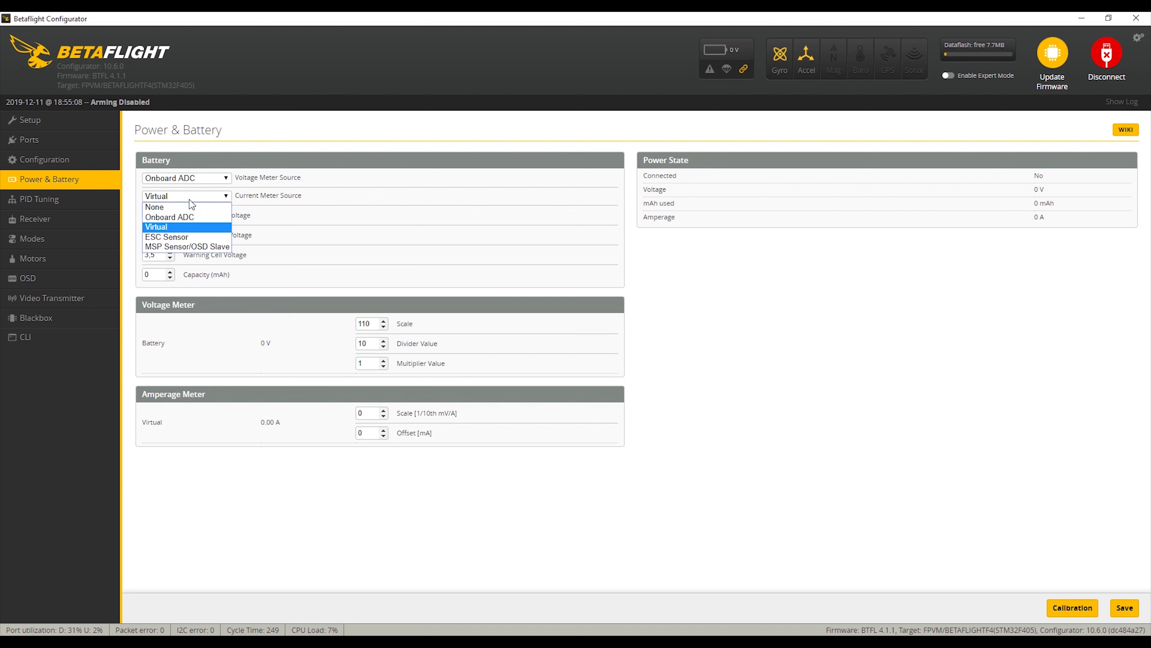
left_click(186, 237)
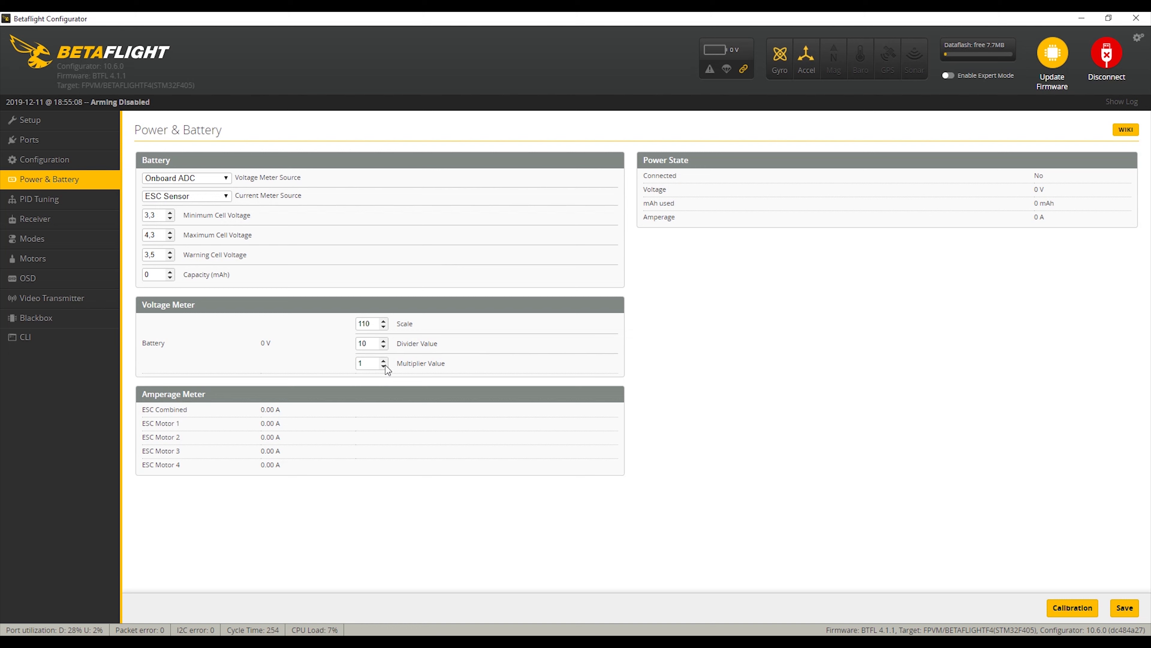
left_click(1123, 607)
Step: Read the instructions for calibrating the voltage and current meters in the Calibration Manager, and close it
left_click(1060, 609)
scroll(607, 360, "down", 1)
scroll(607, 359, "up", 1)
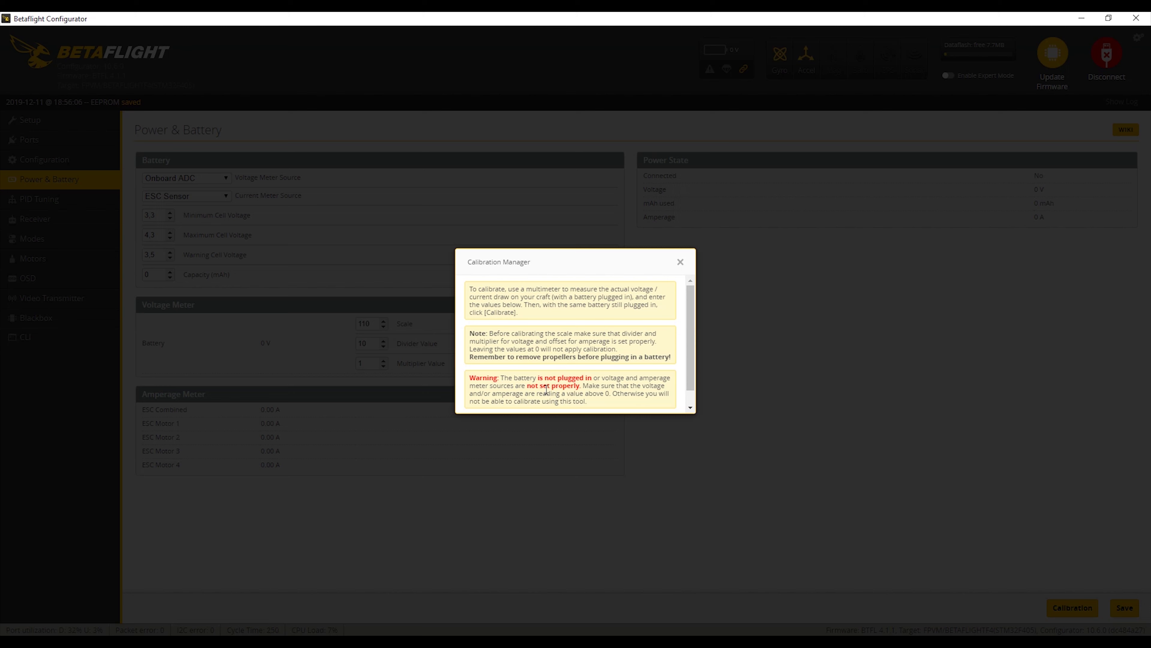
scroll(547, 388, "down", 1)
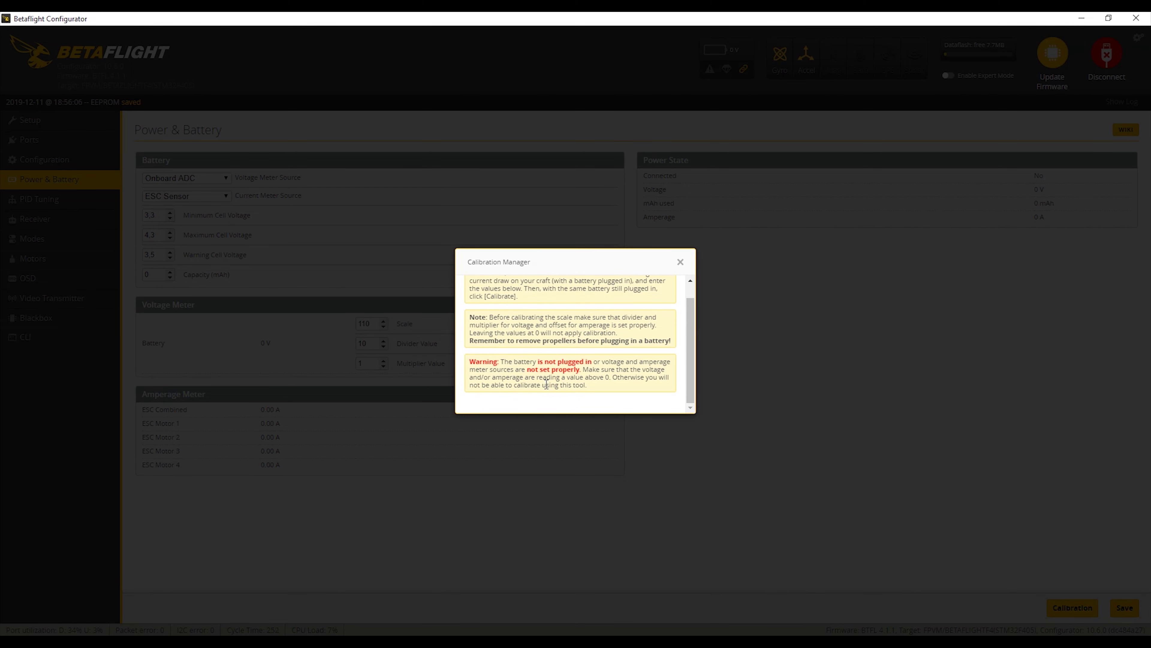
scroll(549, 383, "up", 1)
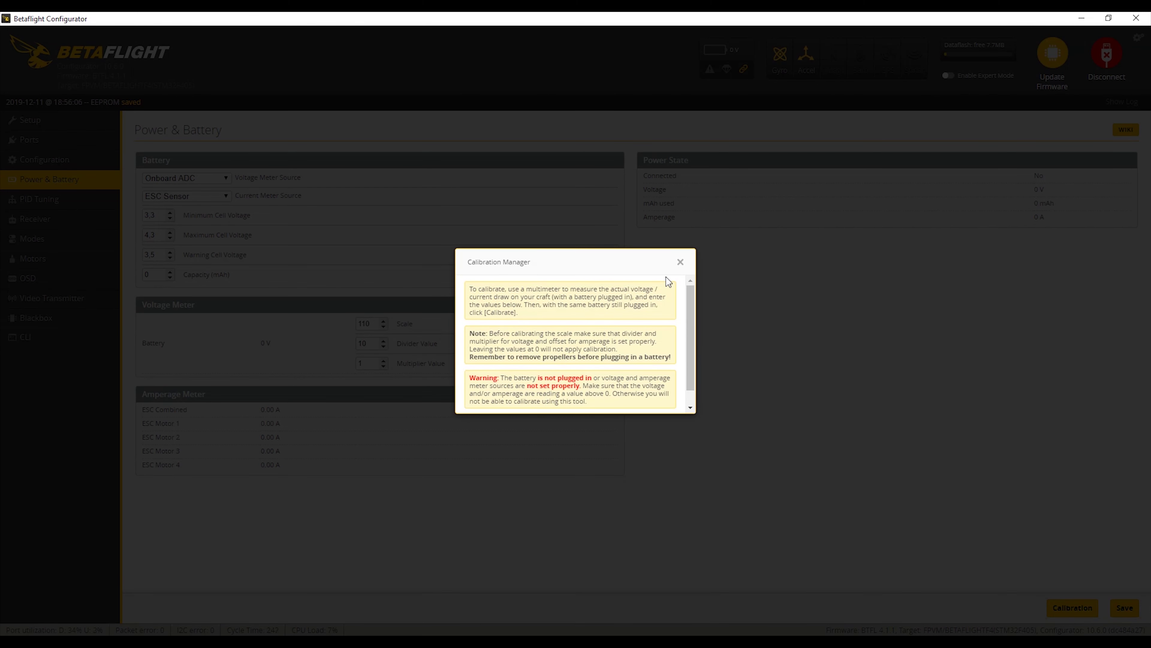
left_click(680, 263)
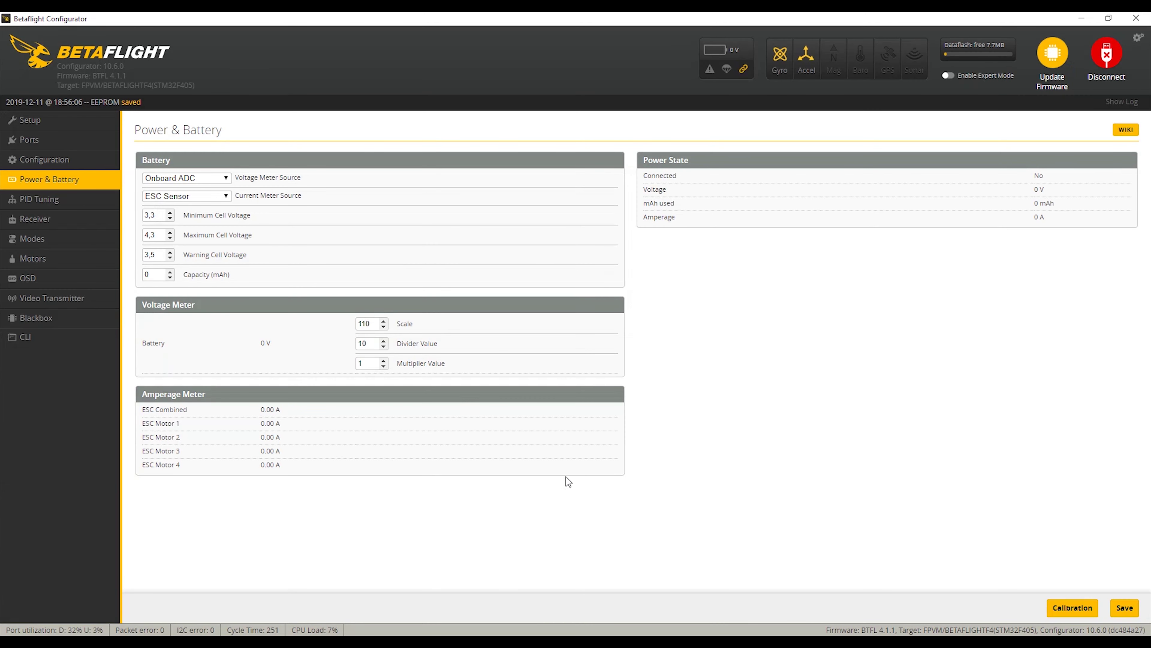
Step: Open the receiver settings
left_click(56, 202)
left_click(40, 218)
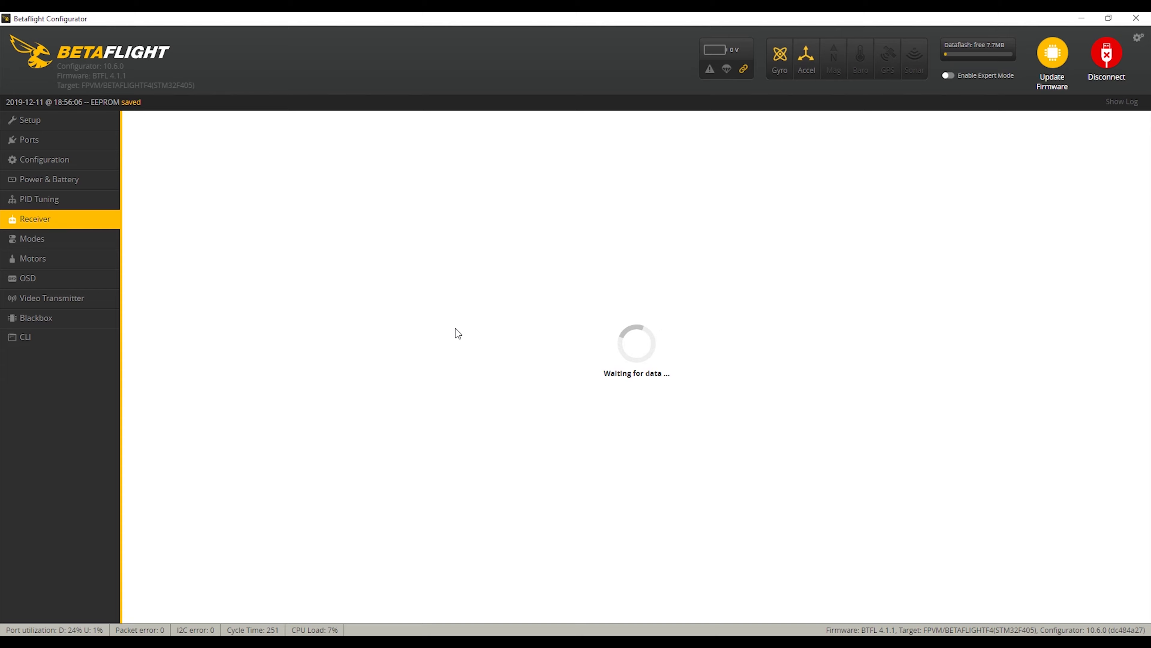